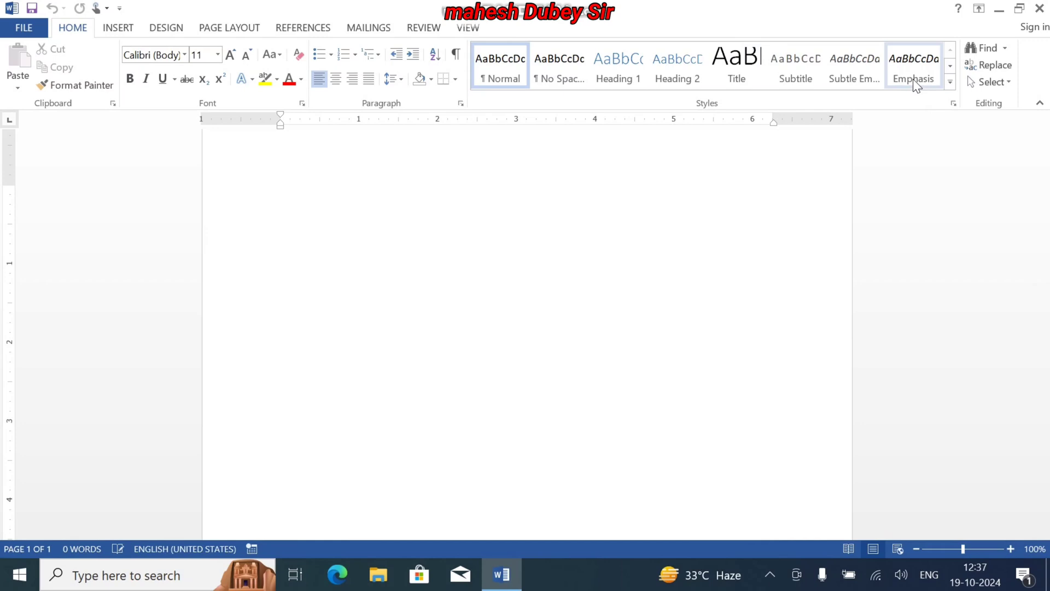
Set the font for the blank document to Kruti Dev 011
{"action": "left_click", "coordinate": [184, 54]}
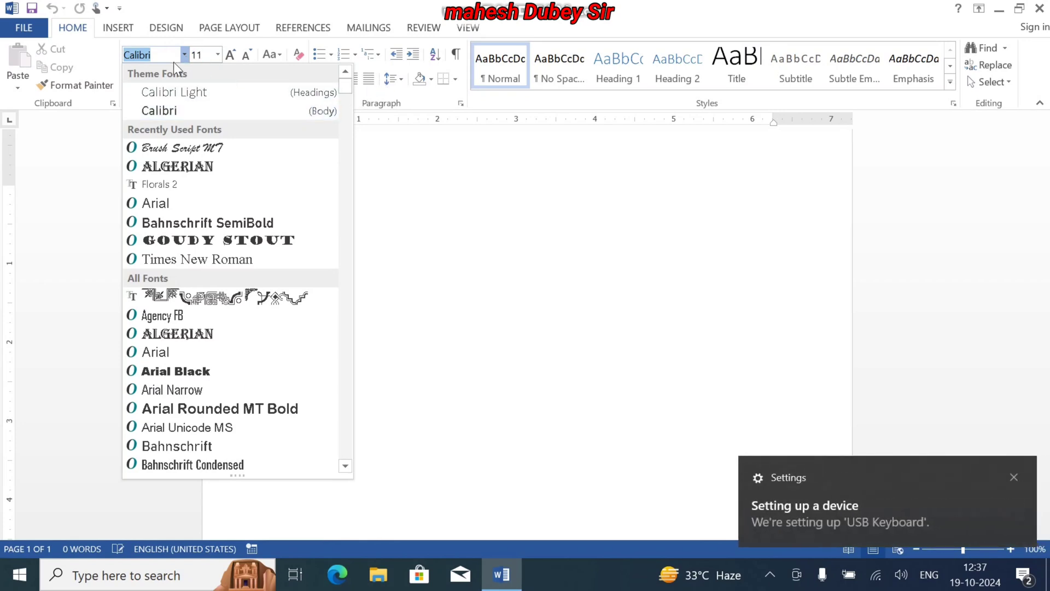
{"action": "type", "text": "Kruti Dev 01"}
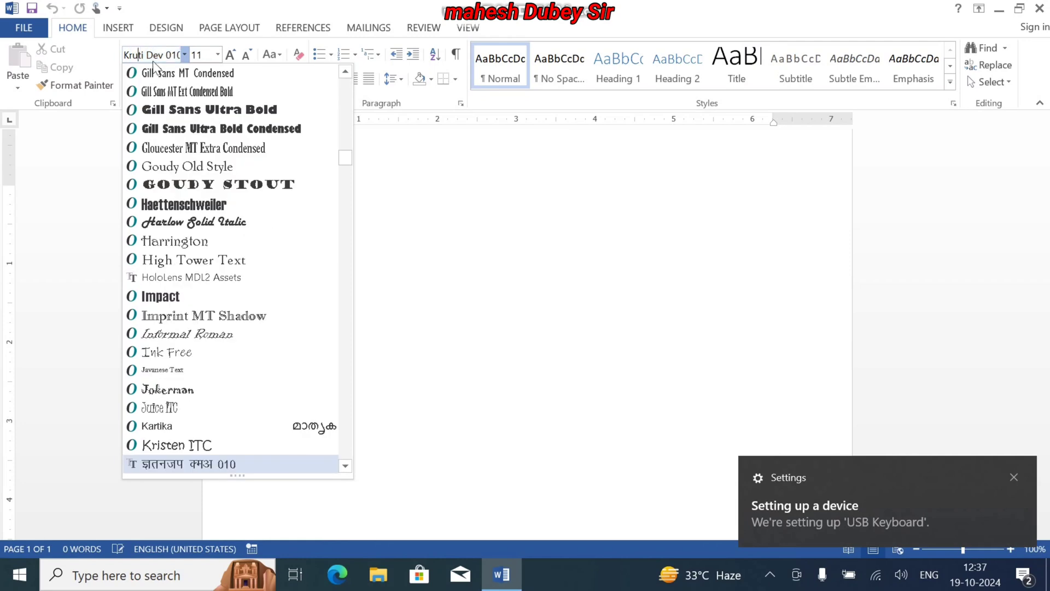
{"action": "left_click", "coordinate": [345, 466]}
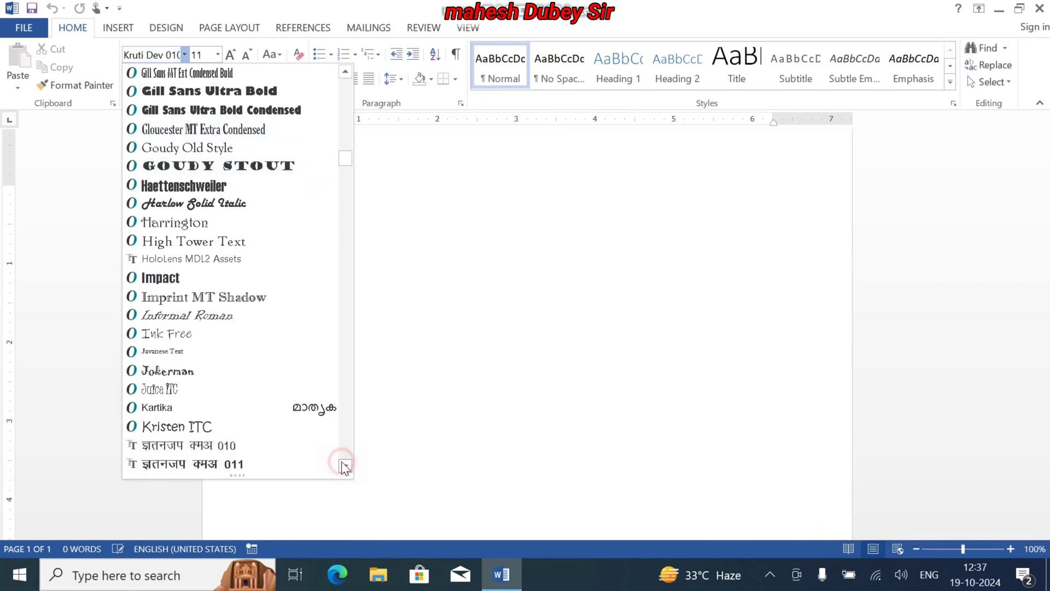
{"action": "left_click", "coordinate": [192, 465]}
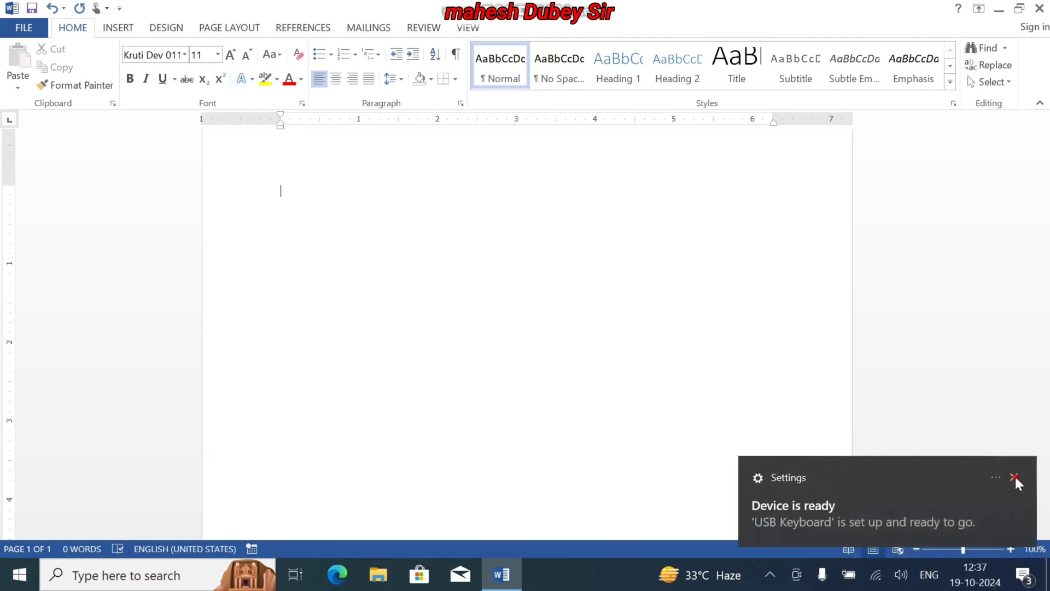
Dismiss the device notification and check the available keyboard input languages
{"action": "left_click", "coordinate": [1015, 477]}
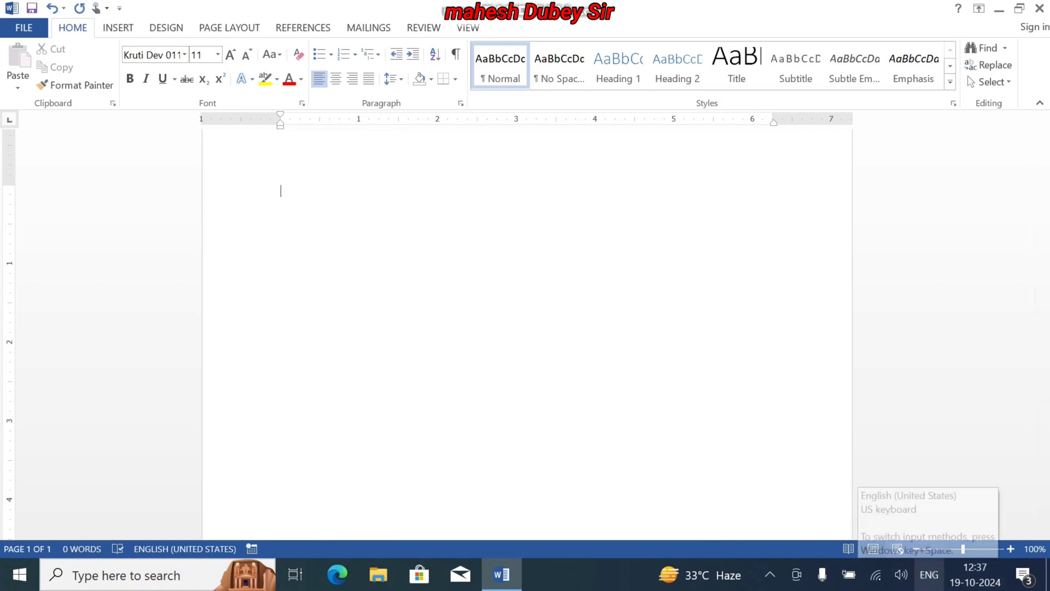
{"action": "left_click", "coordinate": [929, 574]}
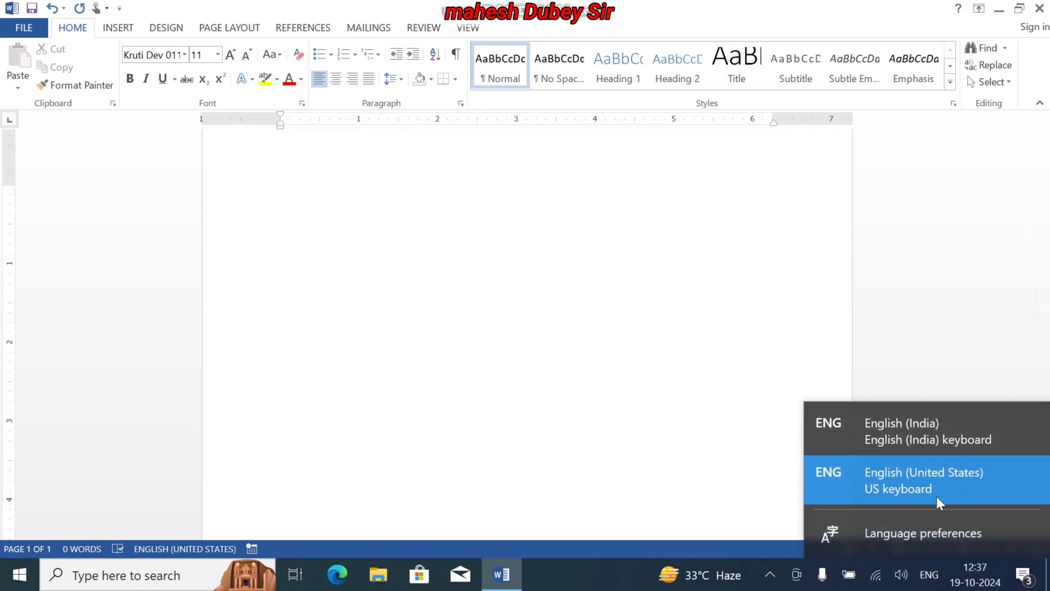
{"action": "left_click", "coordinate": [678, 414]}
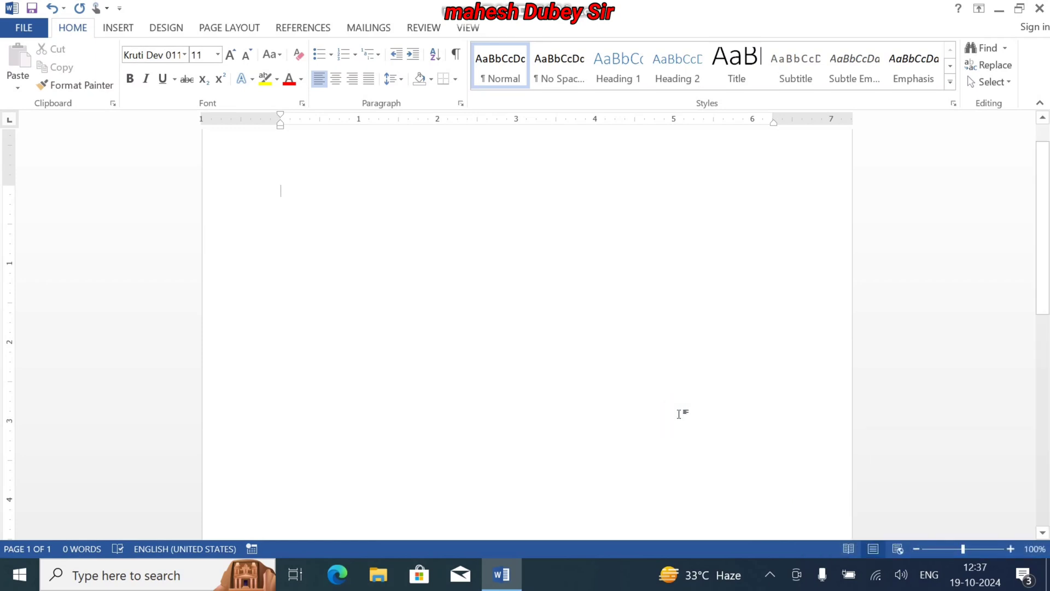
{"action": "left_click", "coordinate": [614, 422]}
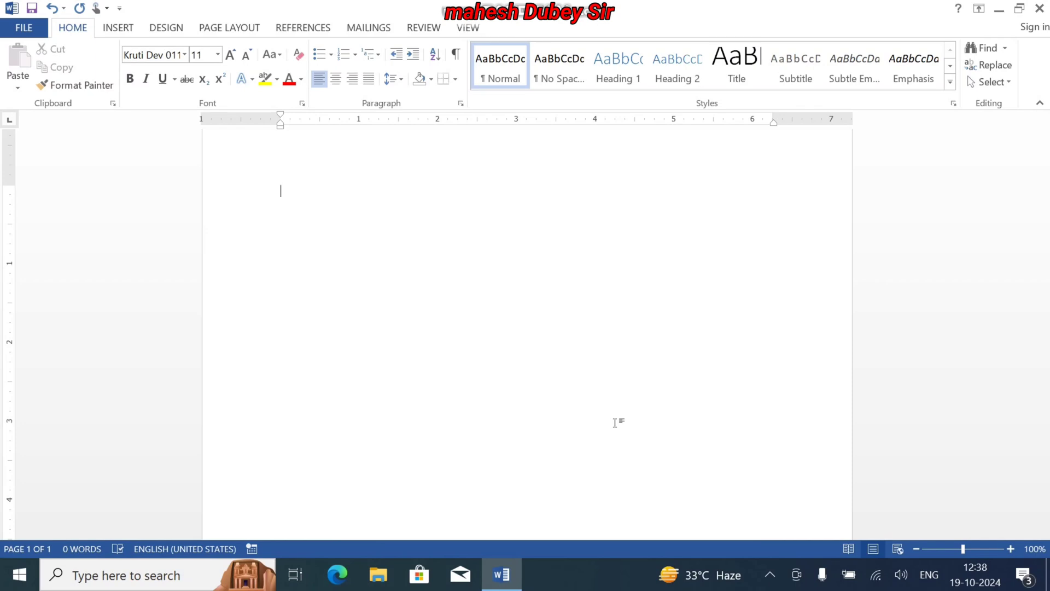
Set the font size to 12 and apply the Kruti Dev 011 font to the empty first line
{"action": "left_click", "coordinate": [230, 58]}
{"action": "type", "text": "€L"}
{"action": "key", "text": "BackSpace"}
{"action": "key", "text": "BackSpace"}
{"action": "key", "text": "BackSpace"}
{"action": "left_click", "coordinate": [185, 55]}
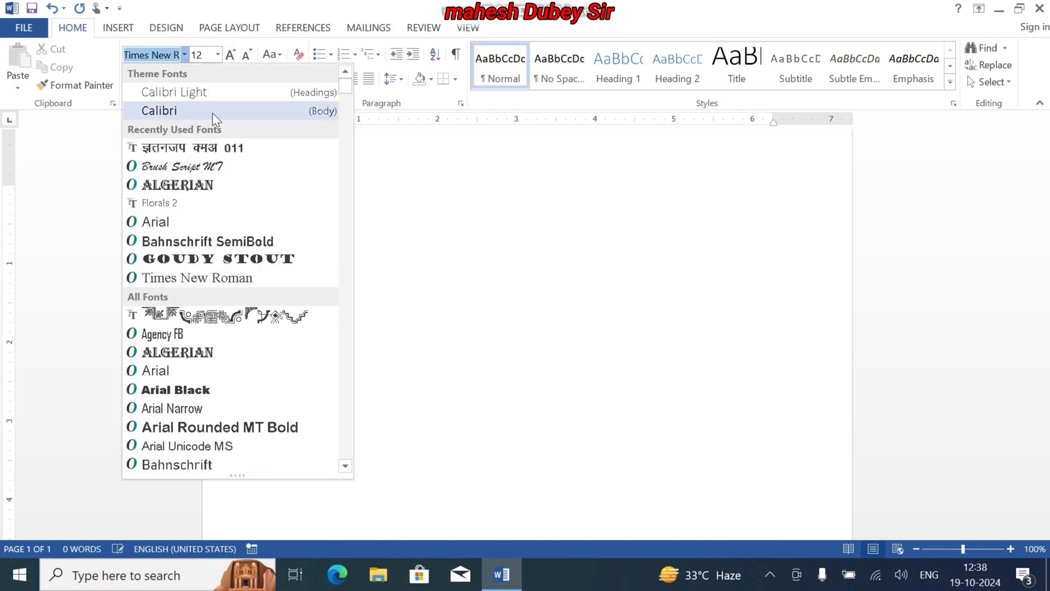
{"action": "left_click", "coordinate": [235, 155]}
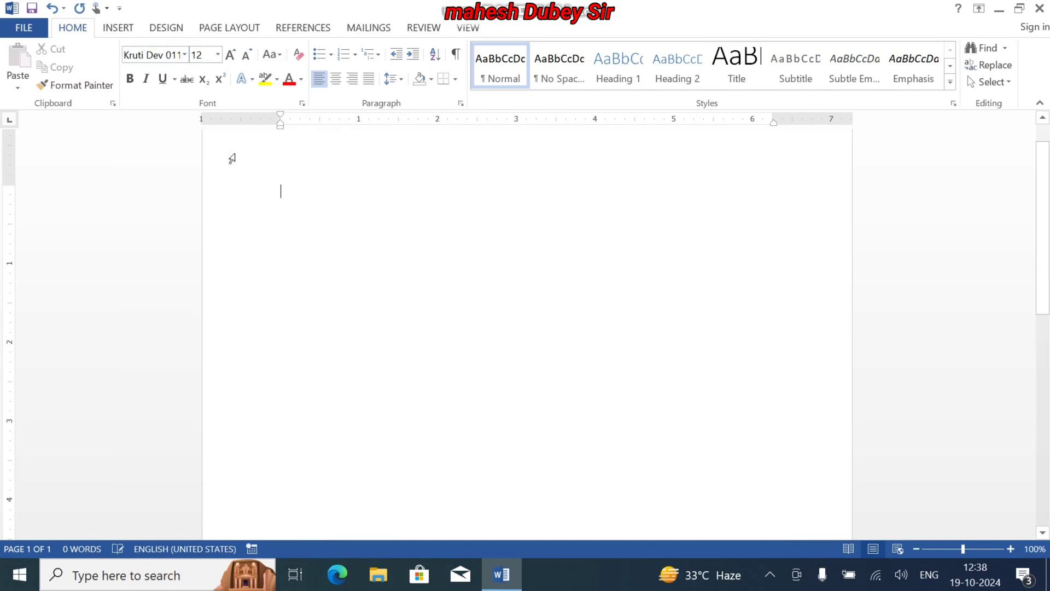
Enter the Hindi word "स्वास्थ्य" at the start of the first line
{"action": "type", "text": "lok"}
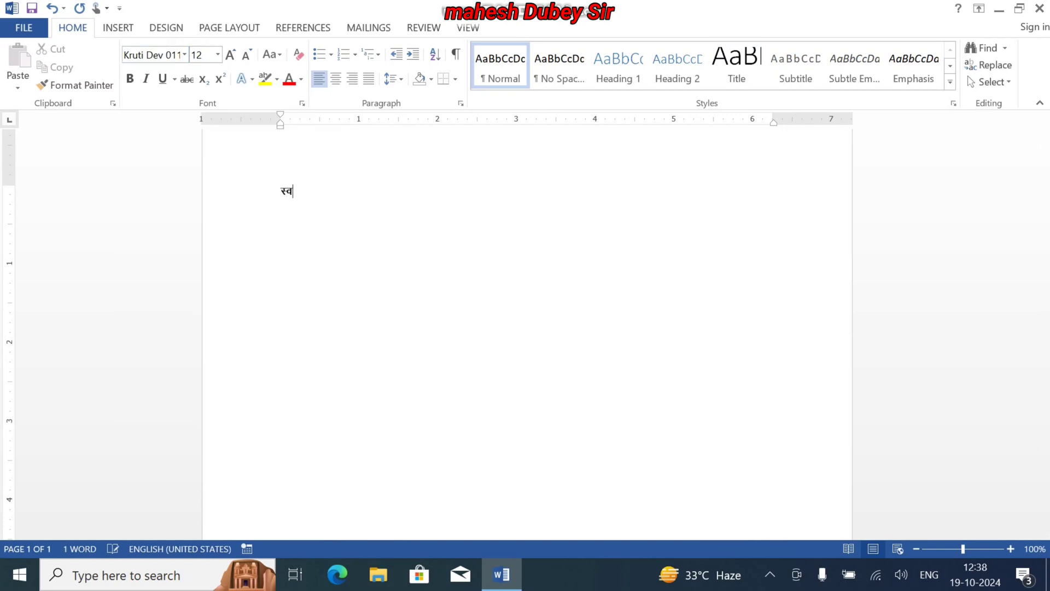
{"action": "type", "text": "F;"}
{"action": "key", "text": "BackSpace"}
{"action": "key", "text": "BackSpace"}
{"action": "type", "text": "LF; izek.k"}
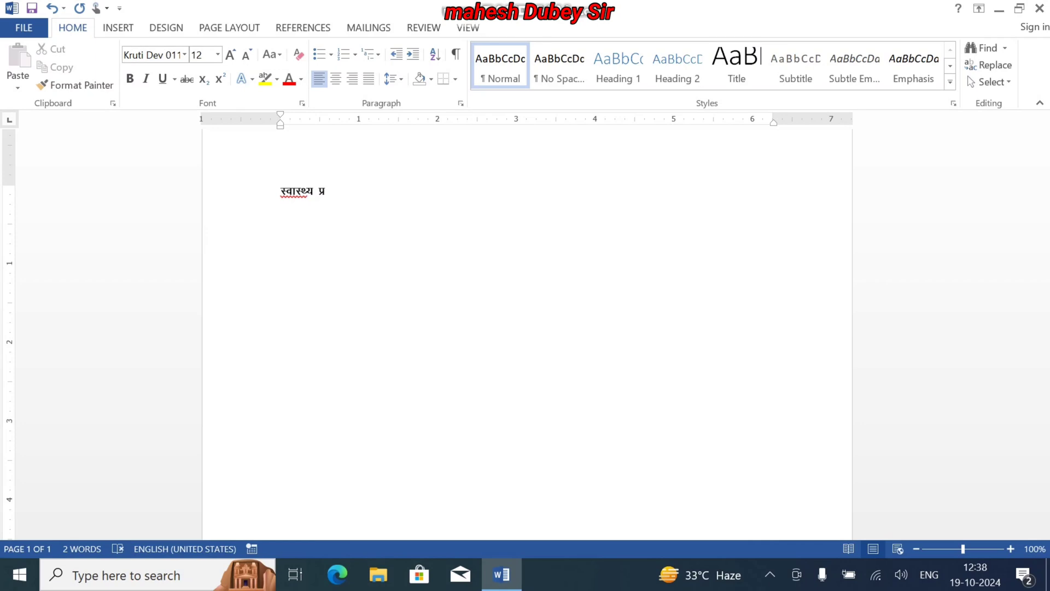
{"action": "type", "text": " i="}
Complete the Hindi heading with "प्रमाण–पत्र" and start a new line below it
{"action": "key", "text": "Left"}
{"action": "key", "text": "Left"}
{"action": "key", "text": "Left"}
{"action": "key", "text": "Delete"}
{"action": "type", "text": "&"}
{"action": "key", "text": "End"}
{"action": "key", "text": "Return"}
Enter "Certificate of Medical Fitness" in Times New Roman on the second line and start a new line
{"action": "left_click", "coordinate": [186, 48]}
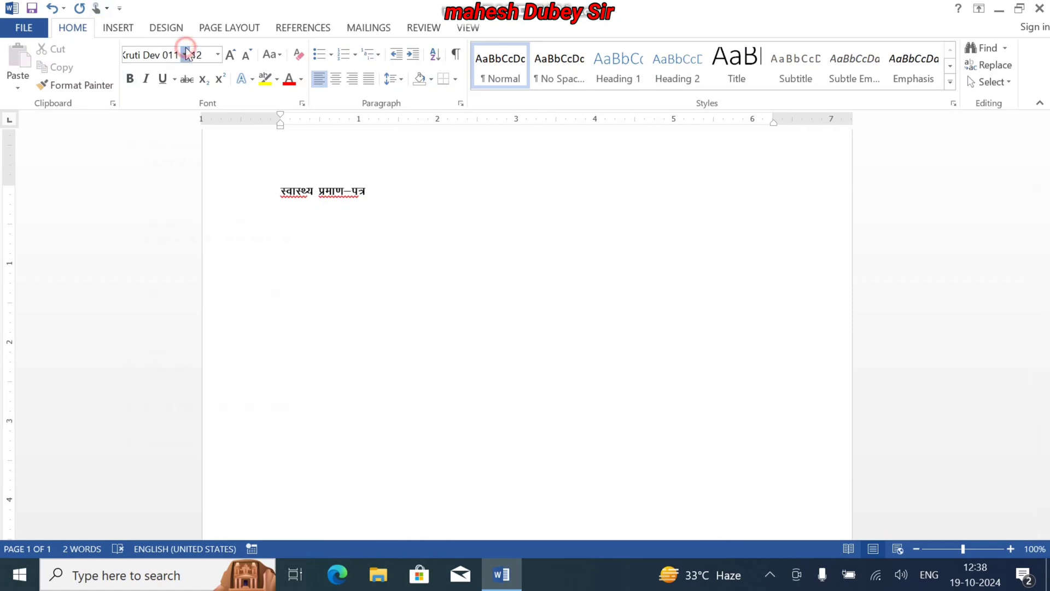
{"action": "type", "text": "tim"}
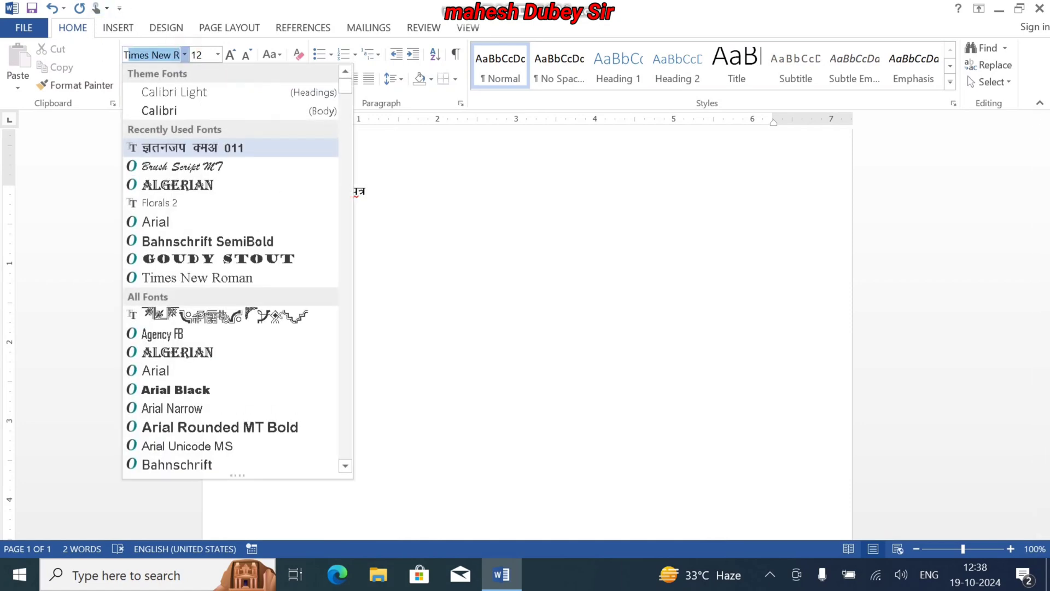
{"action": "key", "text": "Return"}
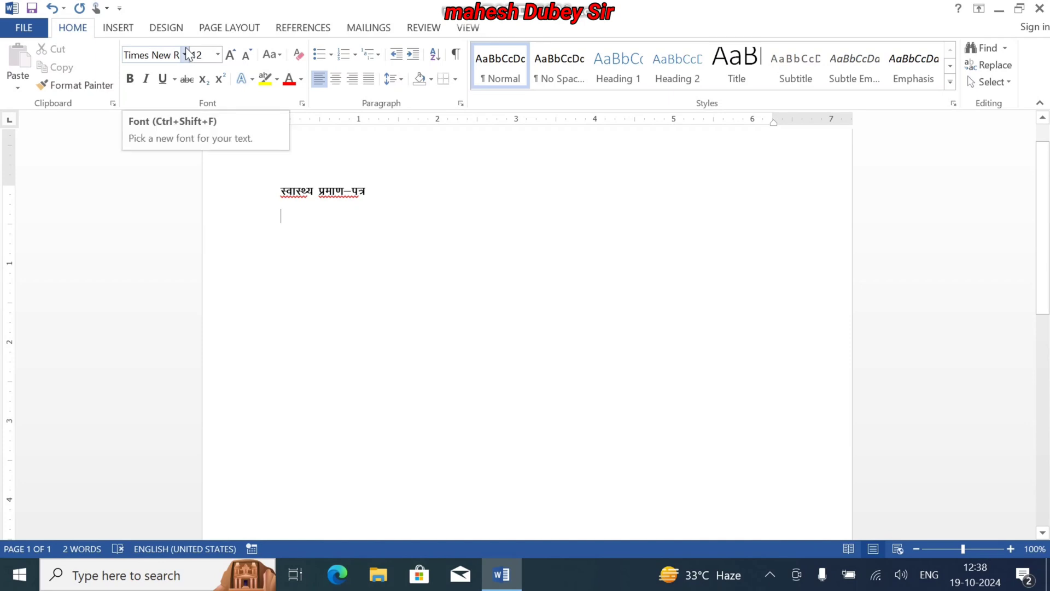
{"action": "type", "text": "Cert"}
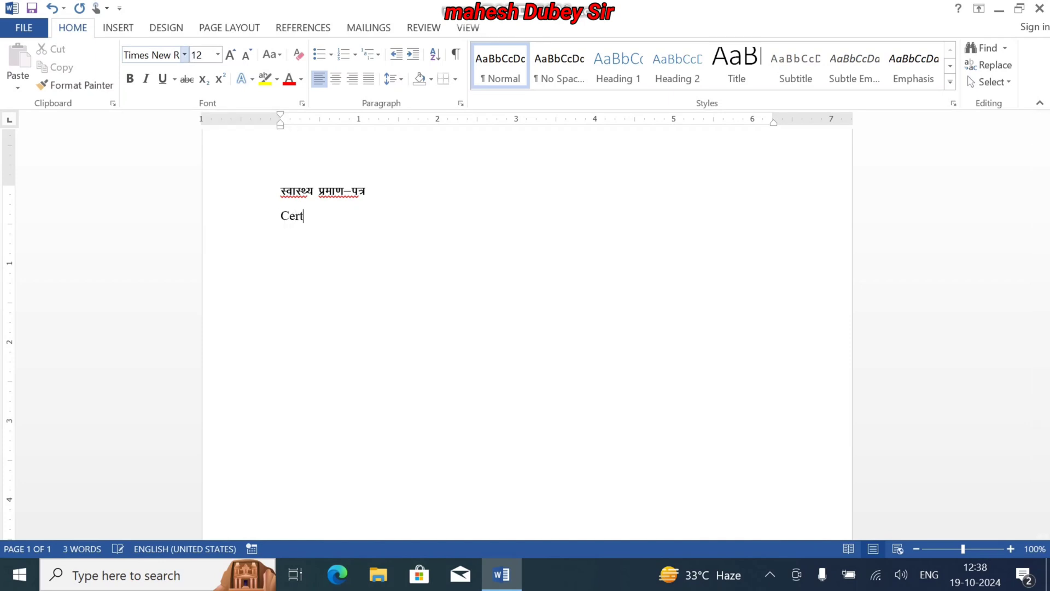
{"action": "type", "text": "ifixa"}
{"action": "key", "text": "BackSpace"}
{"action": "key", "text": "BackSpace"}
{"action": "type", "text": "cate of"}
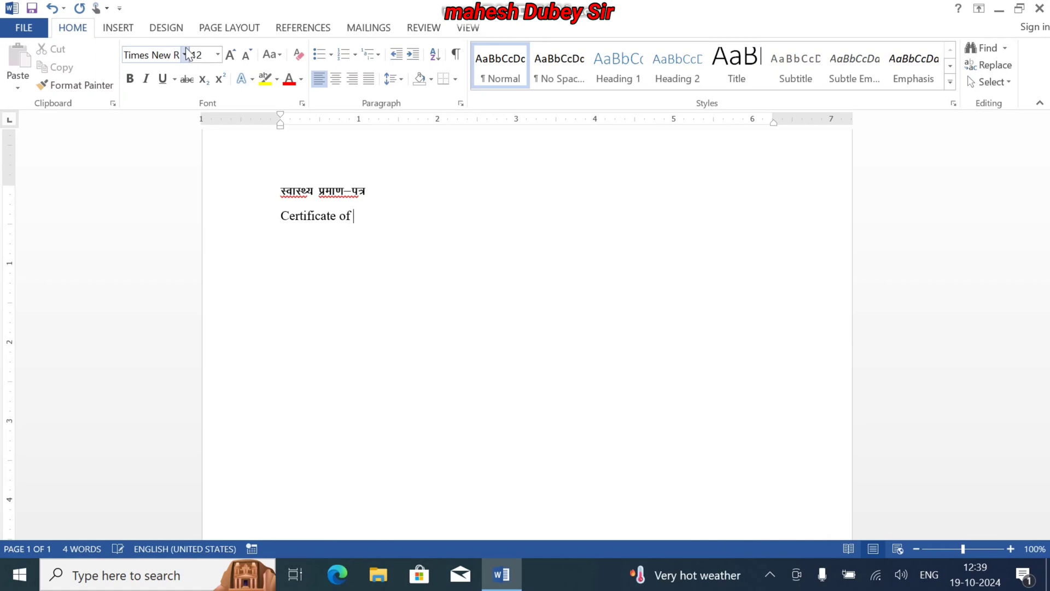
{"action": "type", "text": " Medical Fitness"}
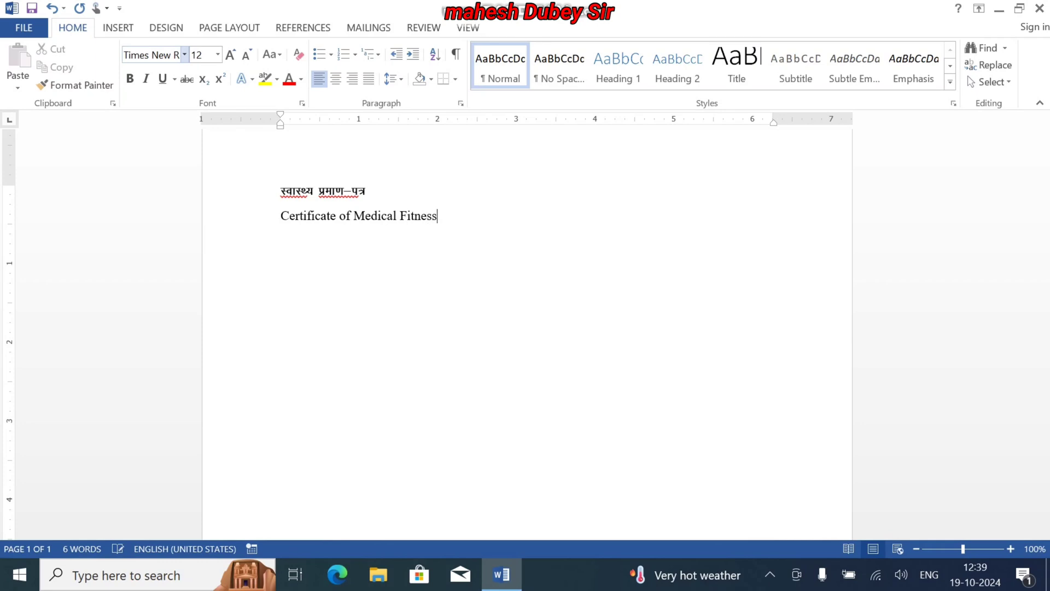
{"action": "key", "text": "Return"}
Convert the "Certificate of Medical Fitness" line to UPPERCASE
{"action": "left_click", "coordinate": [280, 215]}
{"action": "left_click_drag", "start_coordinate": [280, 216], "coordinate": [436, 222]}
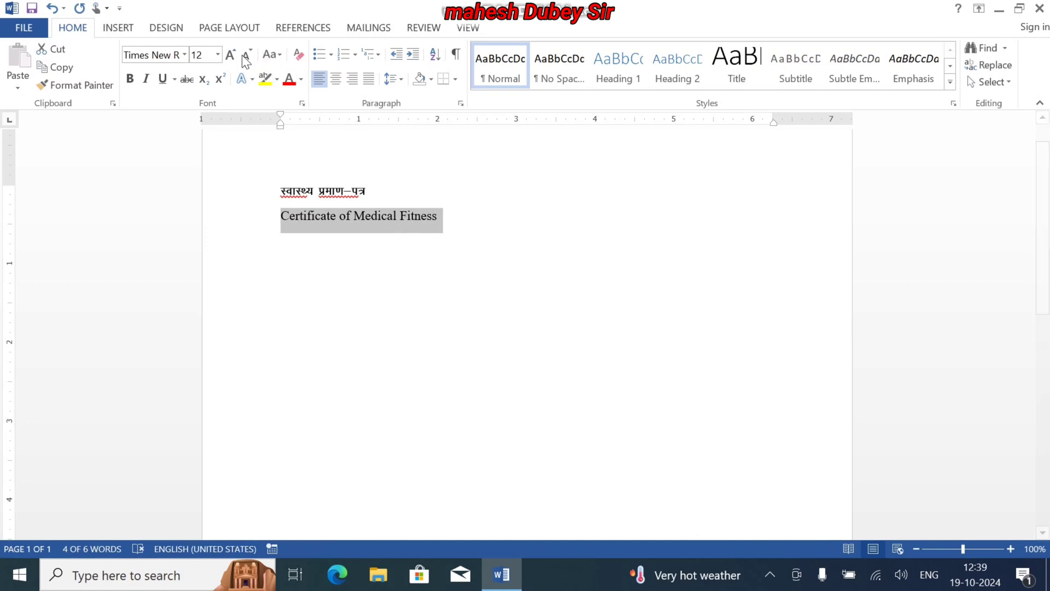
{"action": "left_click", "coordinate": [270, 55]}
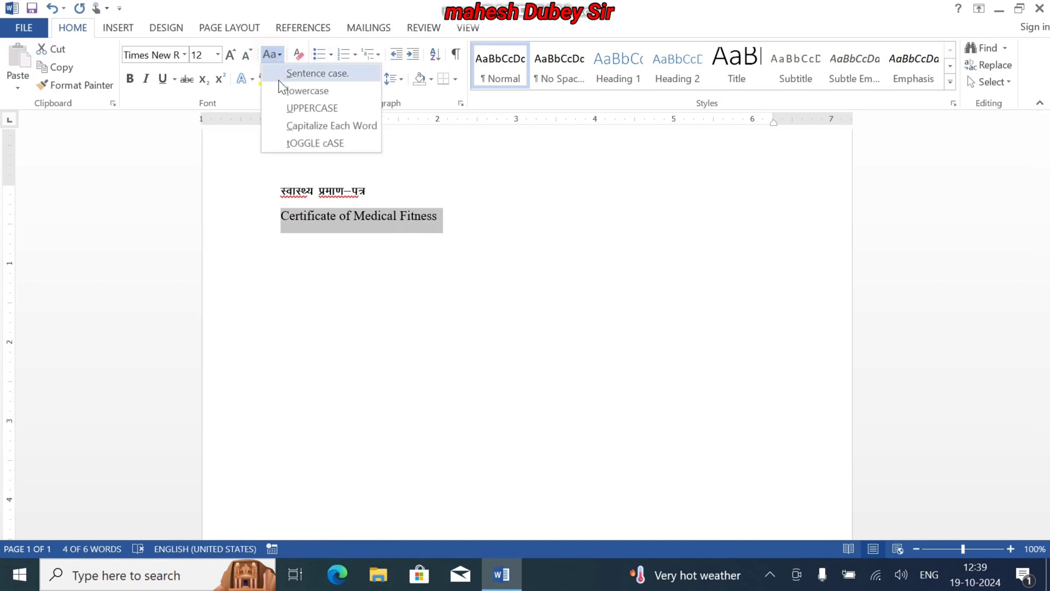
{"action": "left_click", "coordinate": [294, 109]}
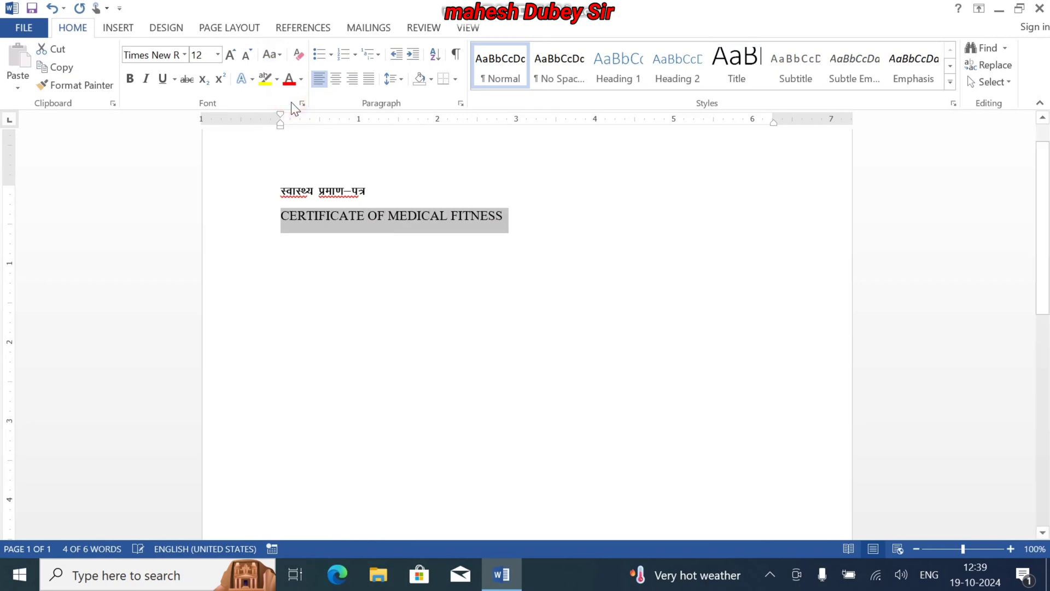
Enter "आवेदक का" in Kruti Dev 011 on the third line, undoing the wrong automatic correction of the first word
{"action": "left_click", "coordinate": [526, 236]}
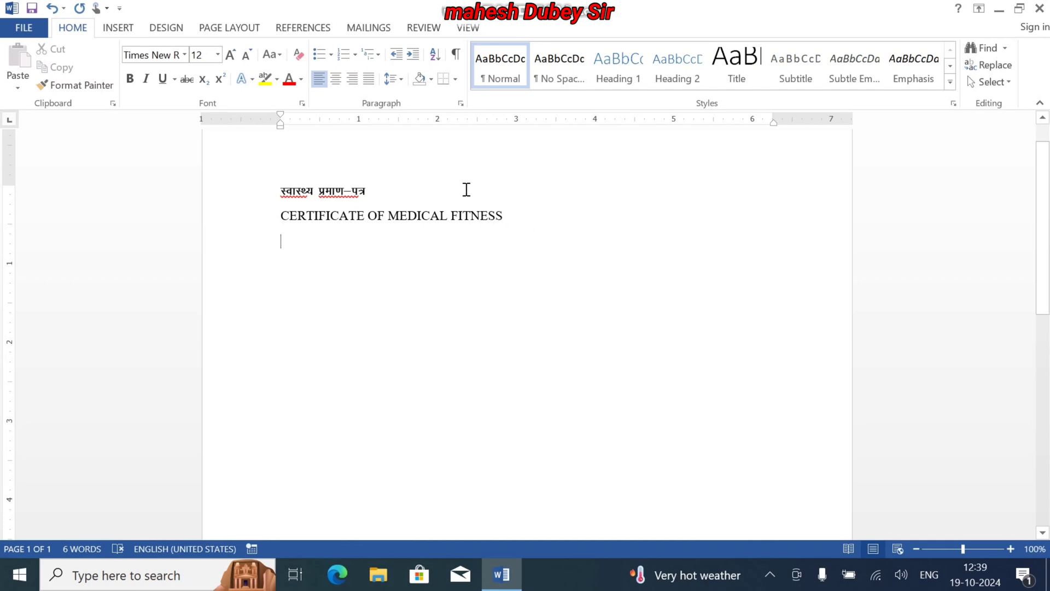
{"action": "left_click", "coordinate": [184, 54]}
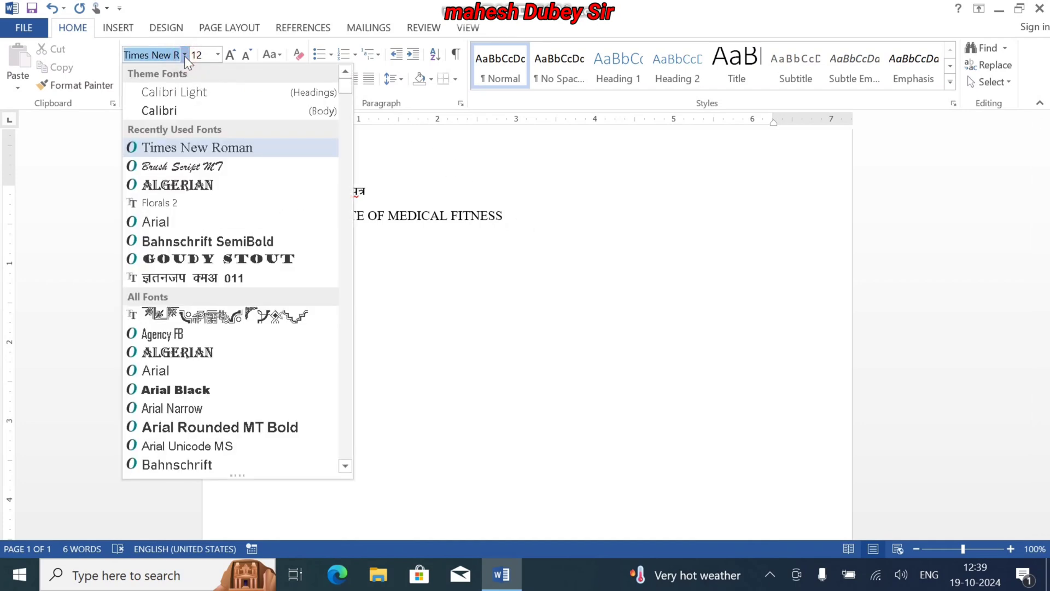
{"action": "left_click", "coordinate": [228, 277]}
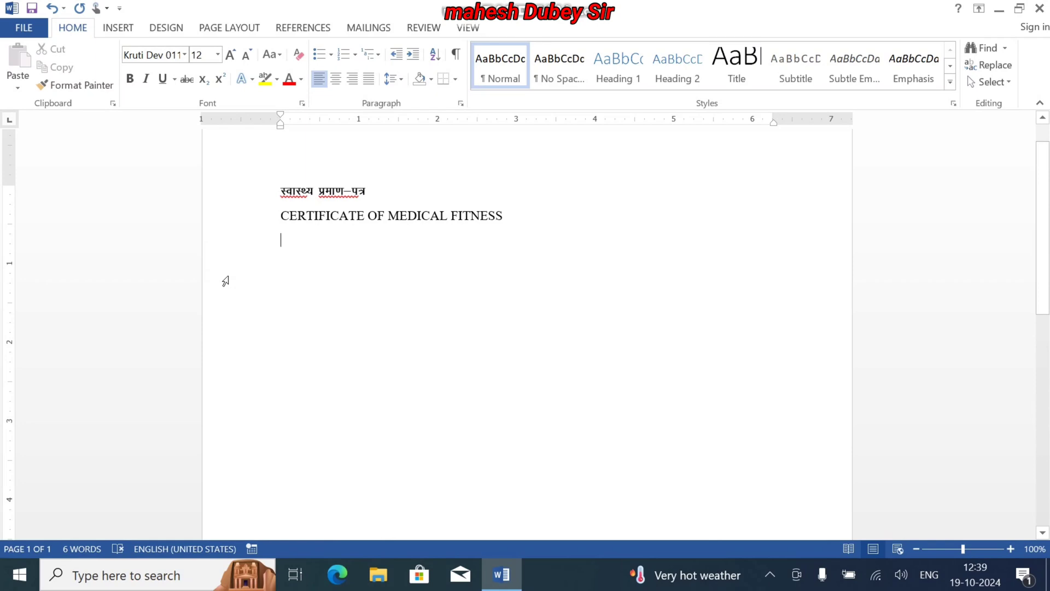
{"action": "type", "text": "vkosnd "}
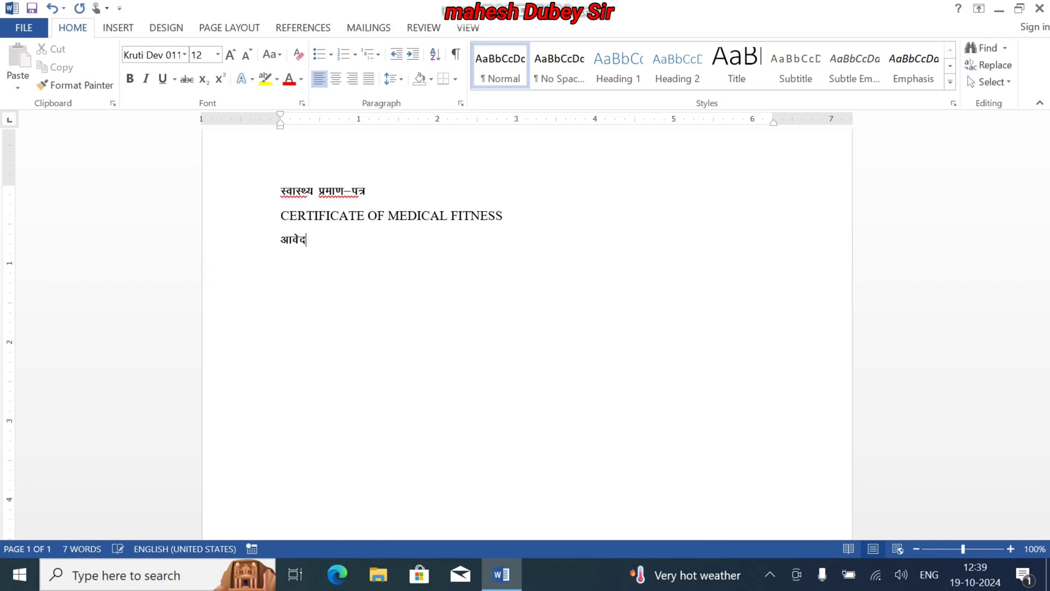
{"action": "type", "text": "dk"}
{"action": "key", "text": "ctrl+z"}
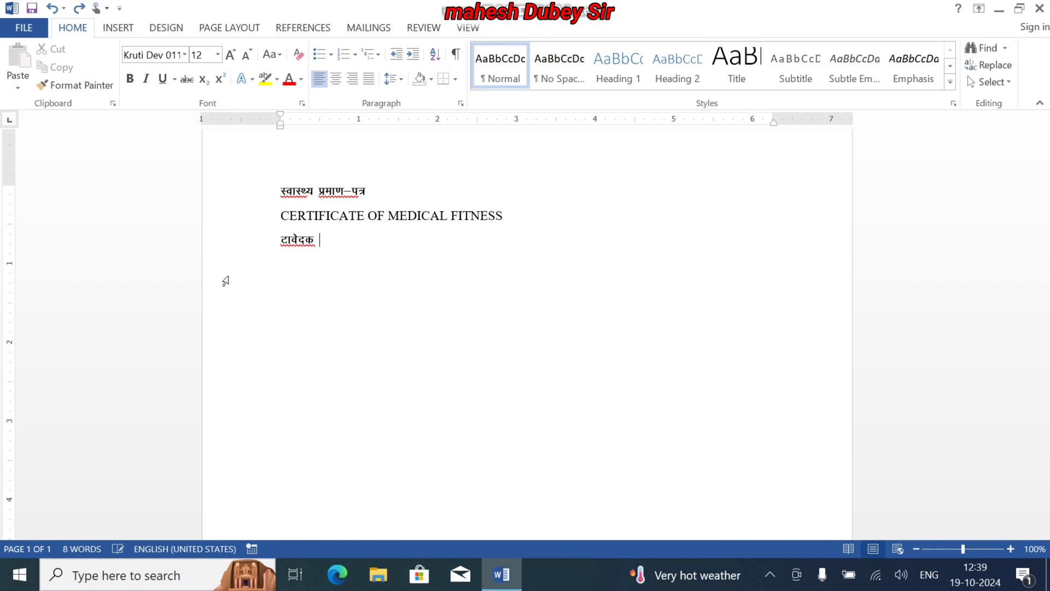
{"action": "key", "text": "ctrl+z"}
{"action": "type", "text": "dk gLFk"}
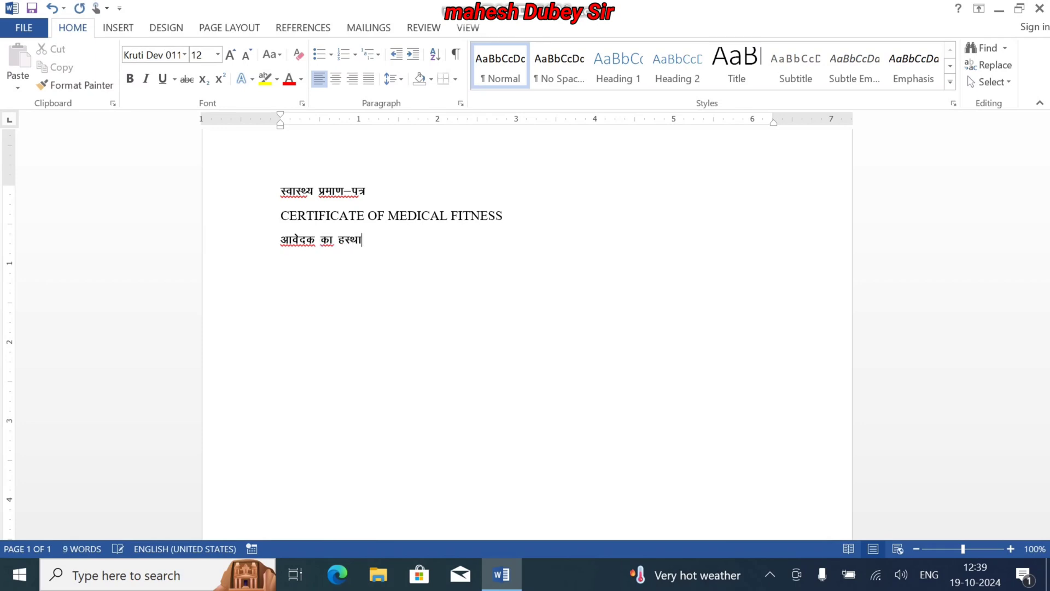
Continue the third line with the Hindi word "हस्ताक्षर" followed by a slash
{"action": "key", "text": "BackSpace"}
{"action": "key", "text": "BackSpace"}
{"action": "key", "text": "BackSpace"}
{"action": "type", "text": "Lrk{kj@"}
Add "Signature of Applicant" in Times New Roman after the slash on the third line
{"action": "left_click", "coordinate": [184, 55]}
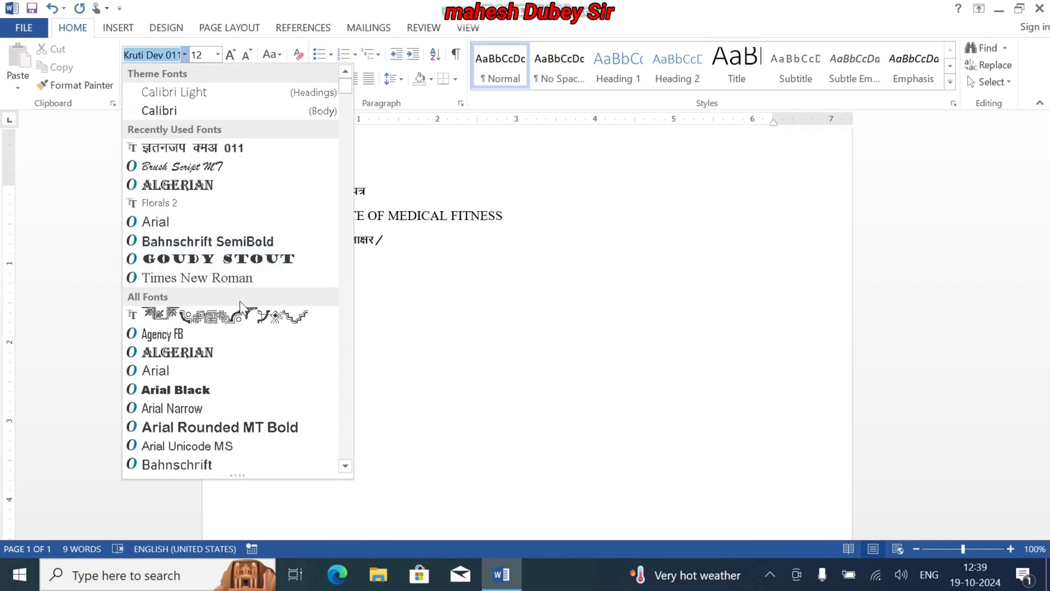
{"action": "left_click", "coordinate": [239, 277]}
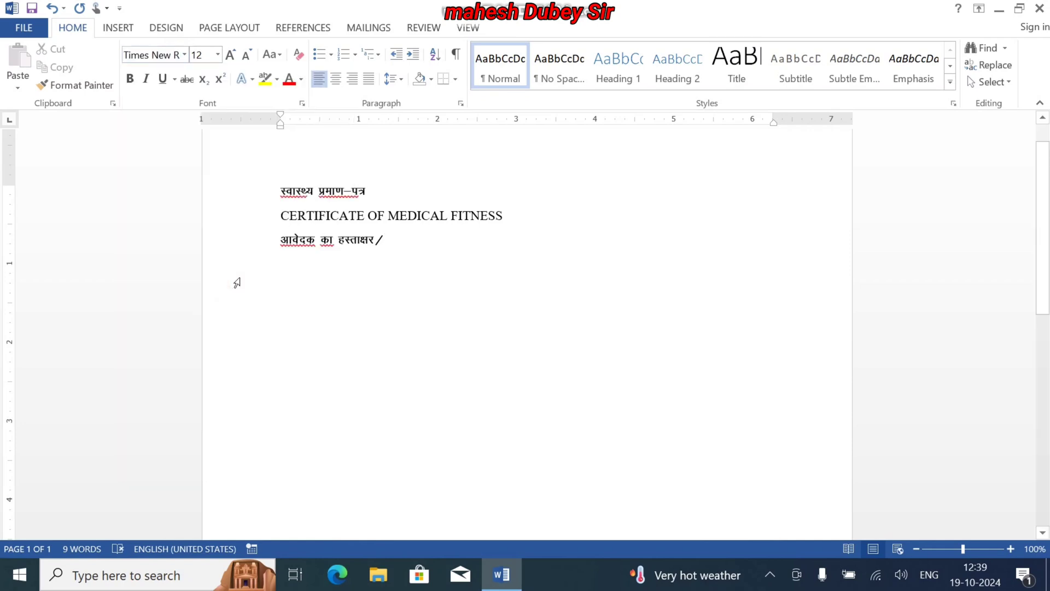
{"action": "type", "text": "Si"}
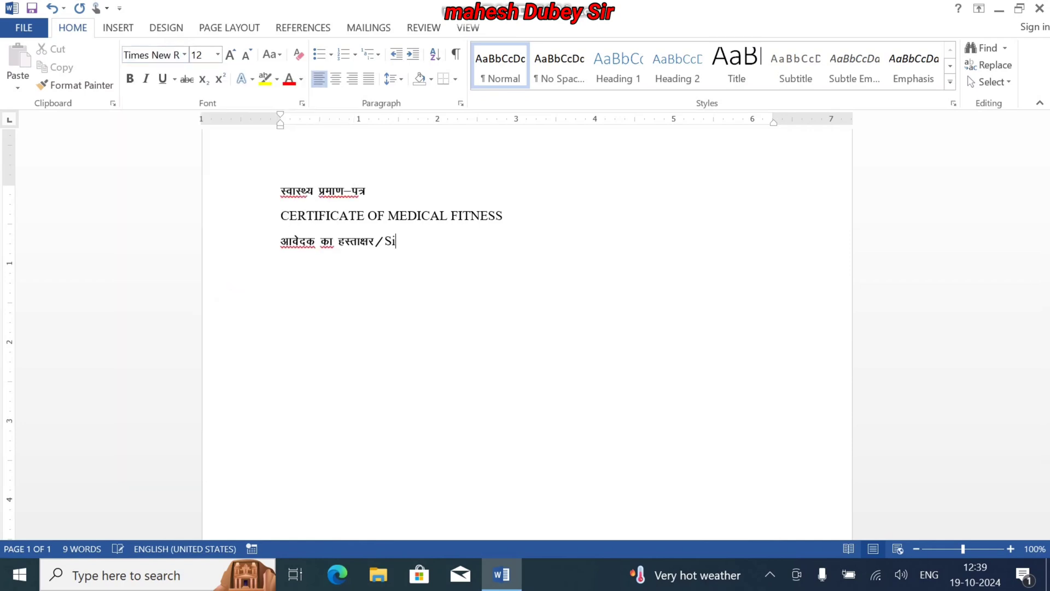
{"action": "type", "text": "gnature of"}
{"action": "type", "text": " A"}
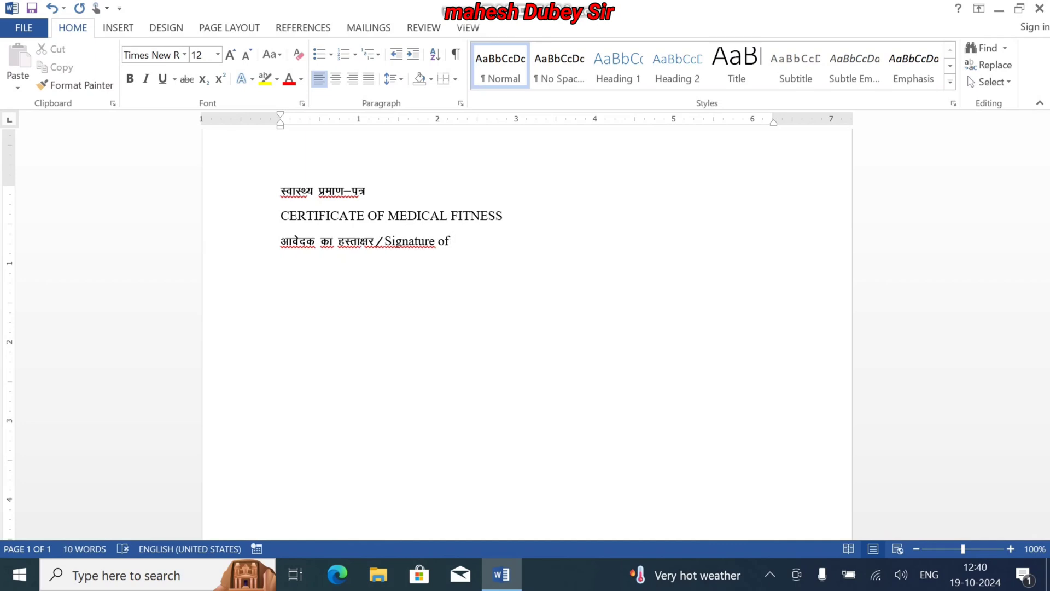
{"action": "type", "text": "pp"}
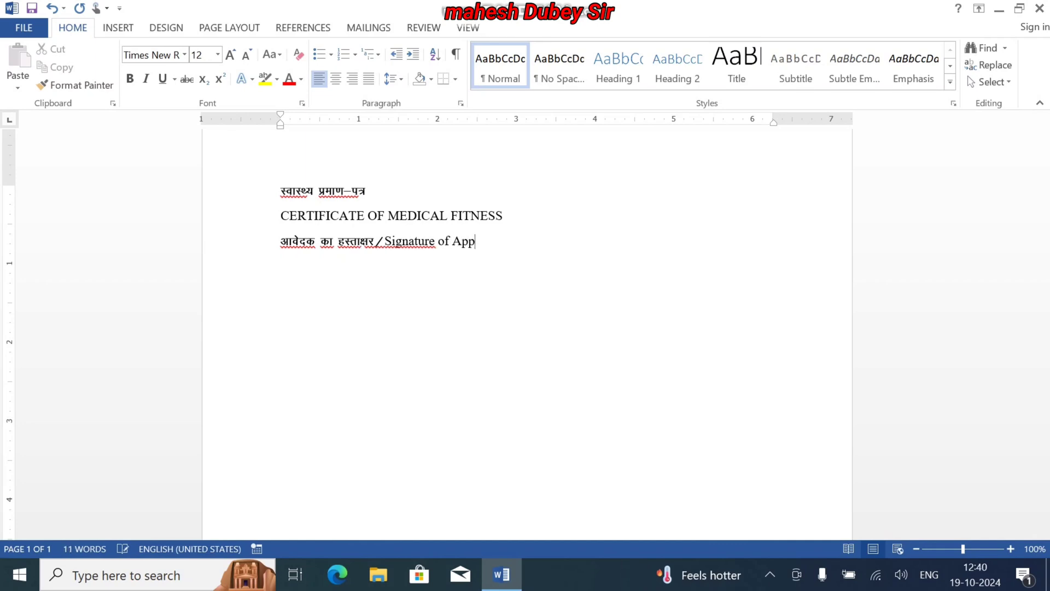
{"action": "type", "text": "licant"}
Insert a space after the slash and append a dotted fill-in line after "Signature of Applicant"
{"action": "left_click", "coordinate": [386, 235]}
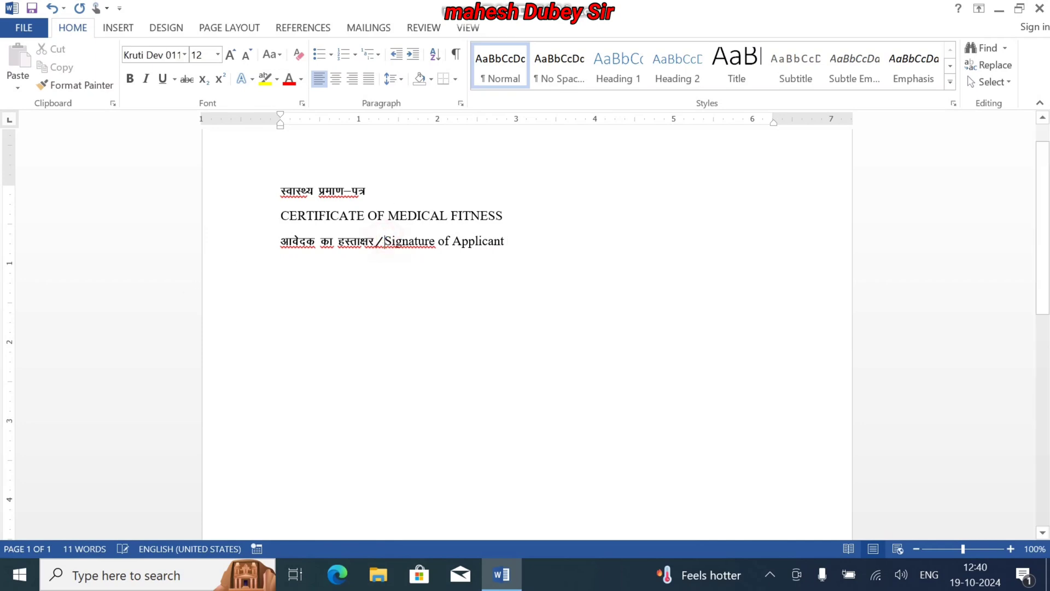
{"action": "left_click", "coordinate": [514, 242]}
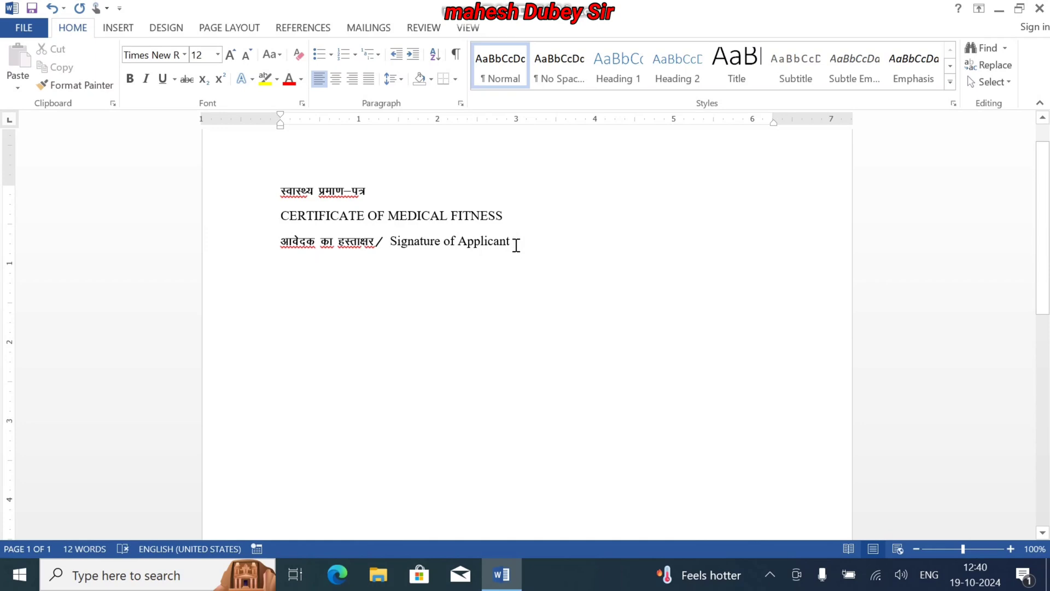
{"action": "type", "text": "."}
{"action": "type", "text": "................................................."}
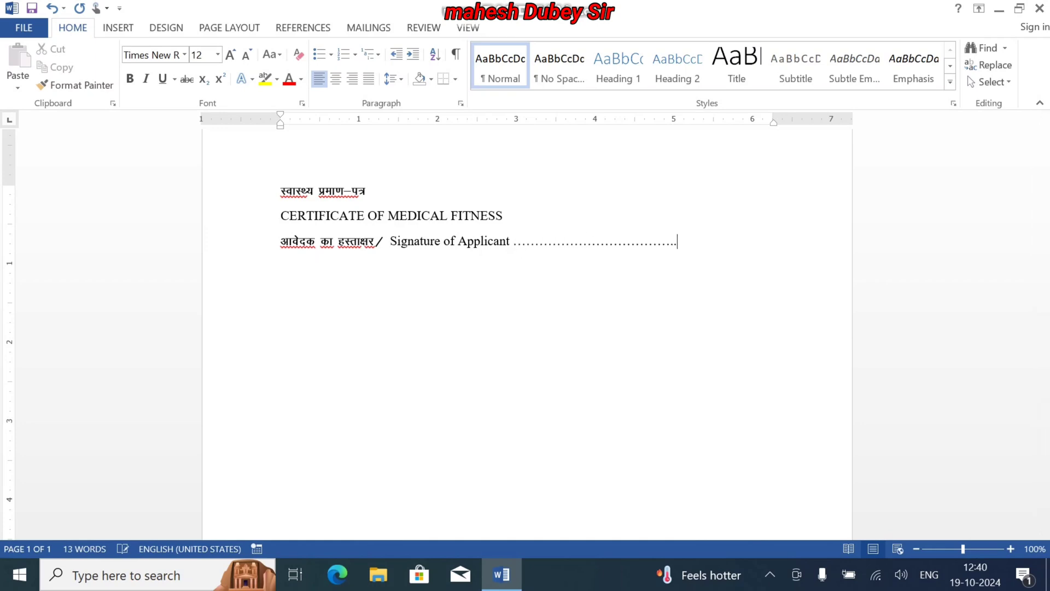
Start a new paragraph below the signature line in Kruti Dev 011 with the Hindi text "मै, डॉ"
{"action": "key", "text": "Return"}
{"action": "left_click", "coordinate": [186, 56]}
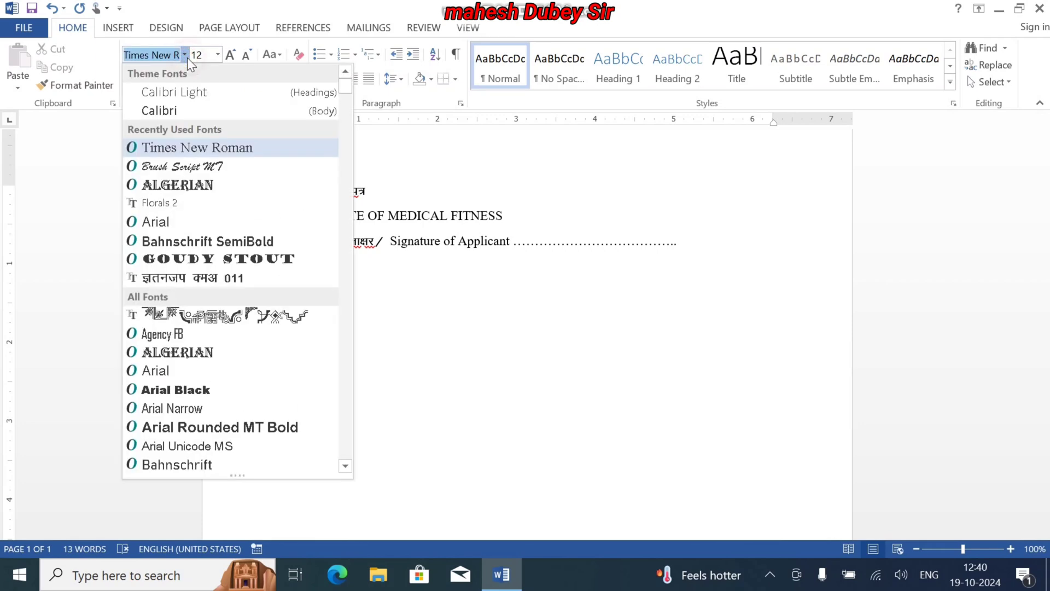
{"action": "left_click", "coordinate": [220, 279]}
{"action": "type", "text": "eSa"}
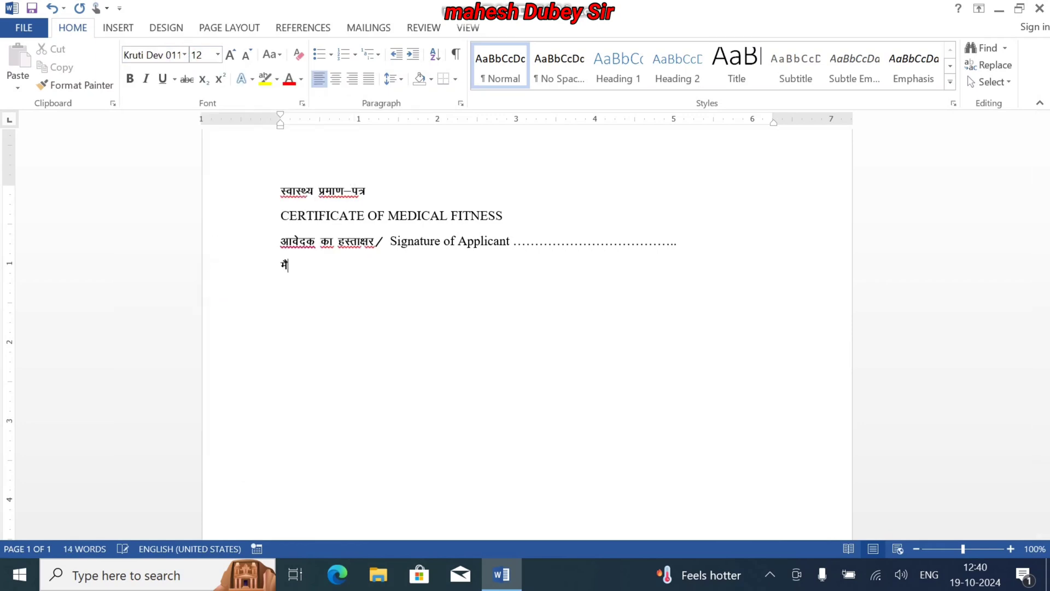
{"action": "type", "text": ","}
{"action": "key", "text": "BackSpace"}
{"action": "key", "text": "BackSpace"}
{"action": "type", "text": "] Mk"}
{"action": "type", "text": "W "}
{"action": "type", "text": "........"}
Add a long dotted fill-in line after "डॉ" for the doctor's name
{"action": "key", "text": "BackSpace"}
{"action": "key", "text": "BackSpace"}
{"action": "key", "text": "BackSpace"}
{"action": "key", "text": "BackSpace"}
{"action": "key", "text": "BackSpace"}
{"action": "type", "text": ".........................................................................................................................."}
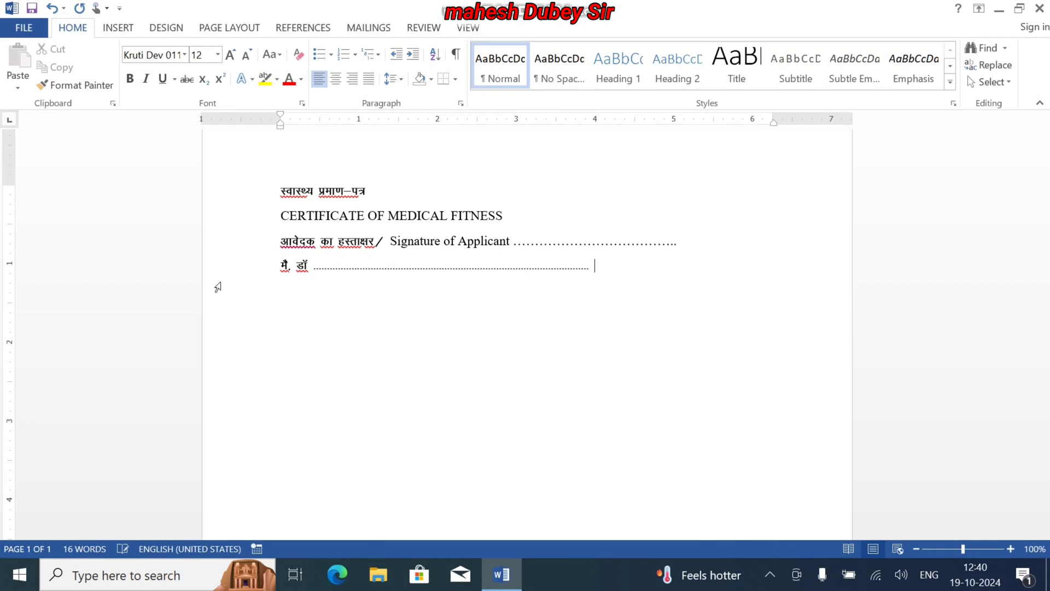
{"action": "type", "text": " izekf.kr djrk gw"}
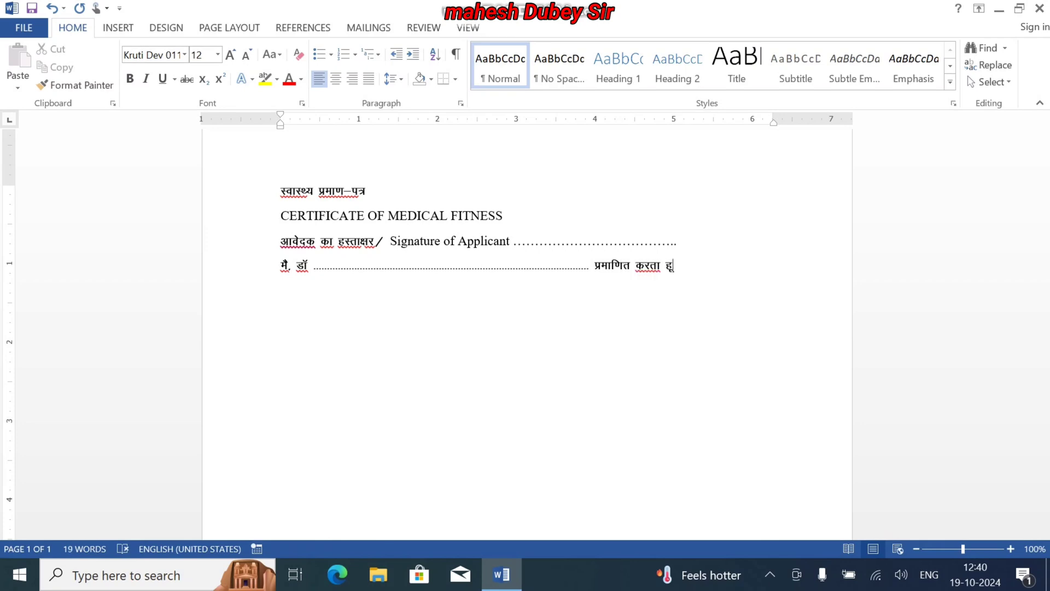
Continue the paragraph after the dotted line with "प्रमाणित करता/करती"
{"action": "key", "text": "BackSpace"}
{"action": "key", "text": "BackSpace"}
{"action": "key", "text": "BackSpace"}
{"action": "key", "text": "BackSpace"}
{"action": "type", "text": "k@djrh"}
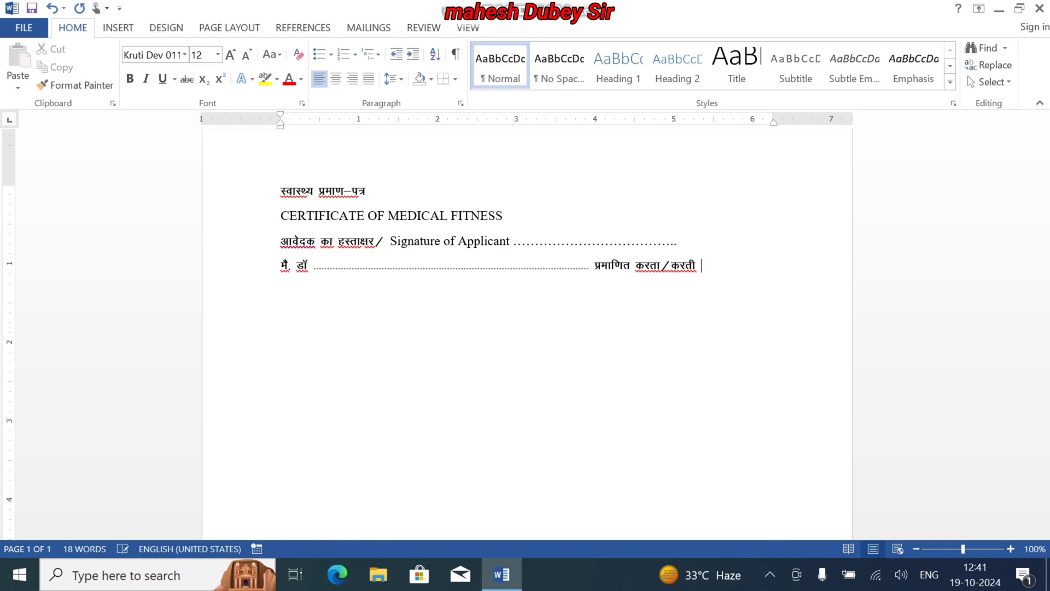
{"action": "type", "text": " gw¡ fd MkW"}
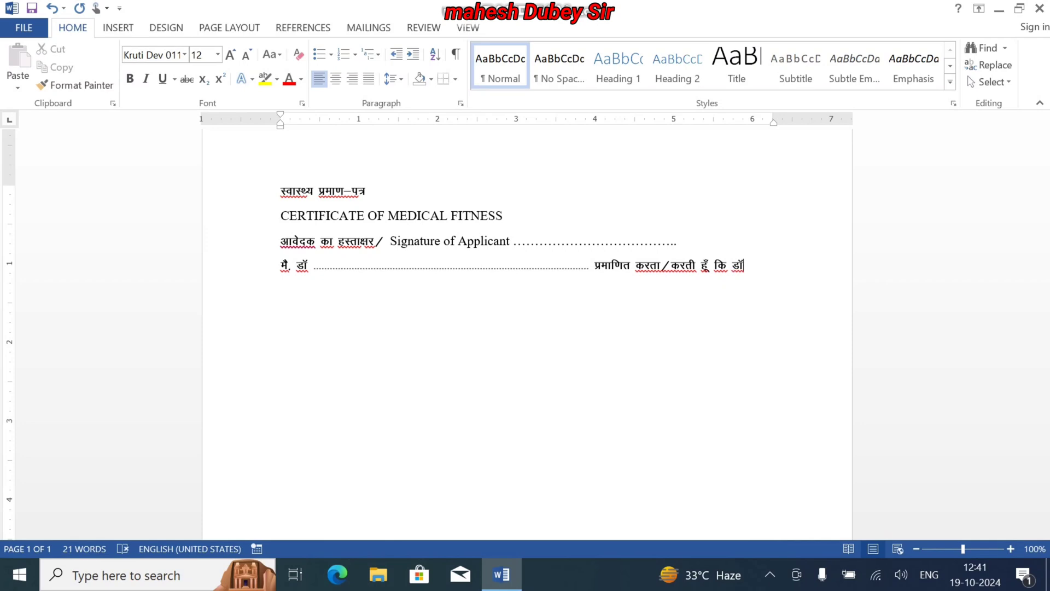
{"action": "type", "text": "@Jh@J"}
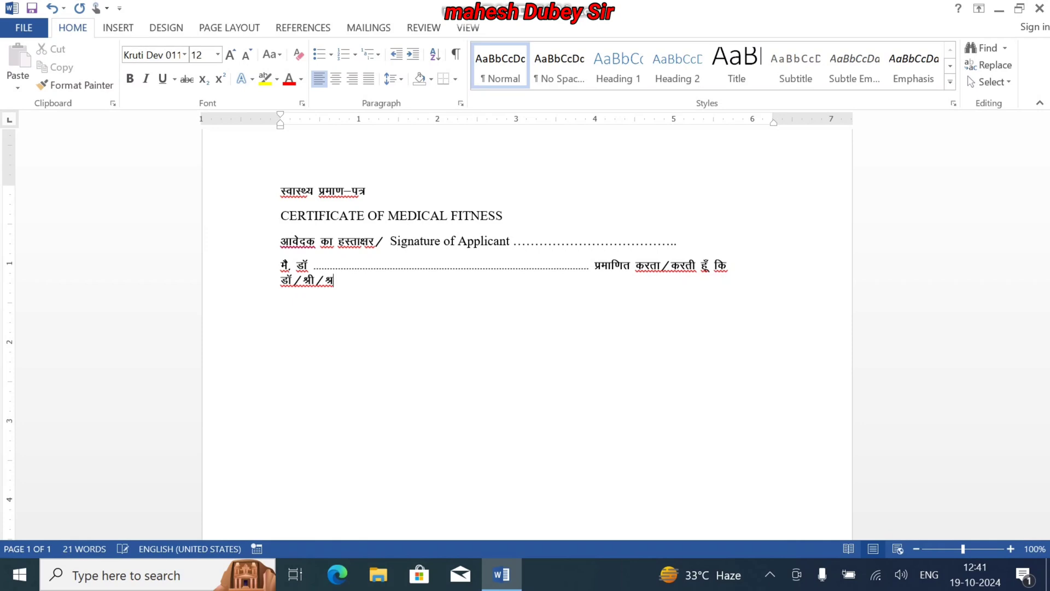
{"action": "type", "text": "herh"}
{"action": "type", "text": " ........................................................"}
{"action": "type", "text": "...................................................................................................."}
{"action": "type", "text": "........ "}
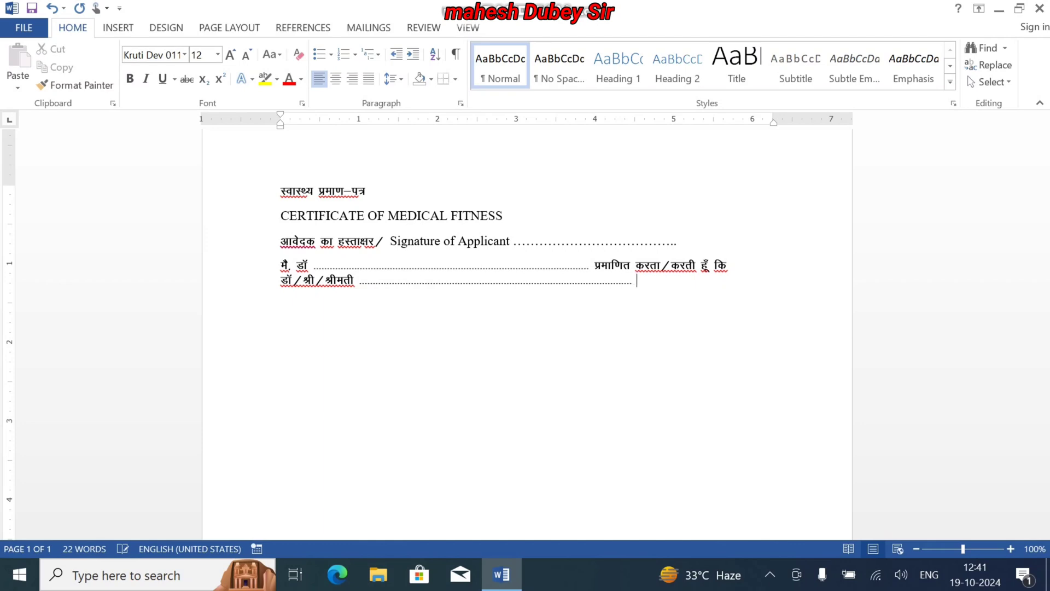
{"action": "type", "text": "ftudk gLr"}
Add a long dotted fill-in line after "श्रीमती", followed by "जिनका हस्ताक्षर ऊपर किया"
{"action": "key", "text": "BackSpace"}
{"action": "type", "text": "rk{k"}
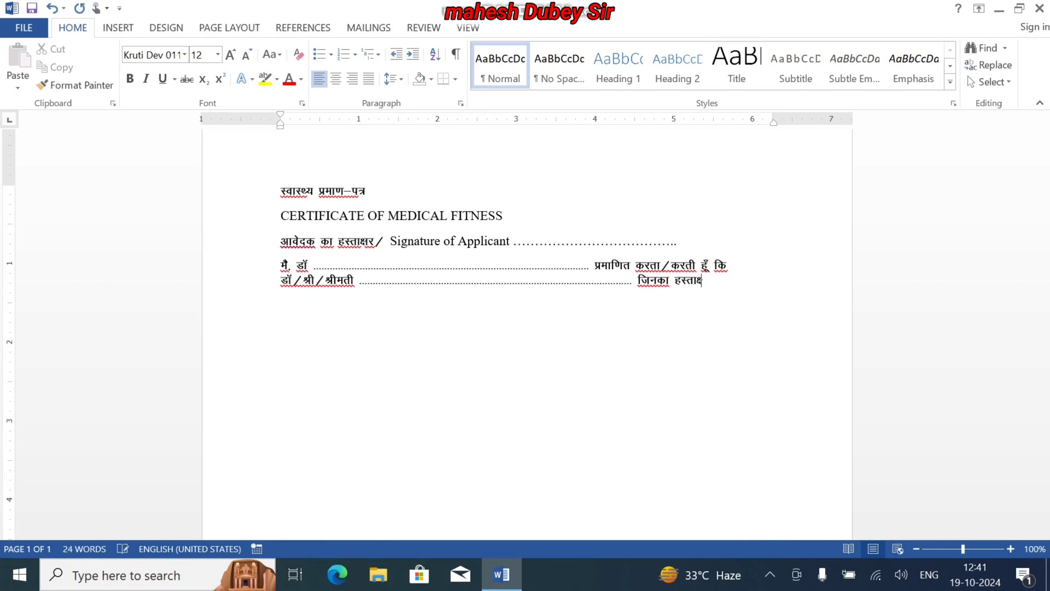
{"action": "type", "text": "j m"}
{"action": "key", "text": "BackSpace"}
{"action": "type", "text": "Åij fd;k"}
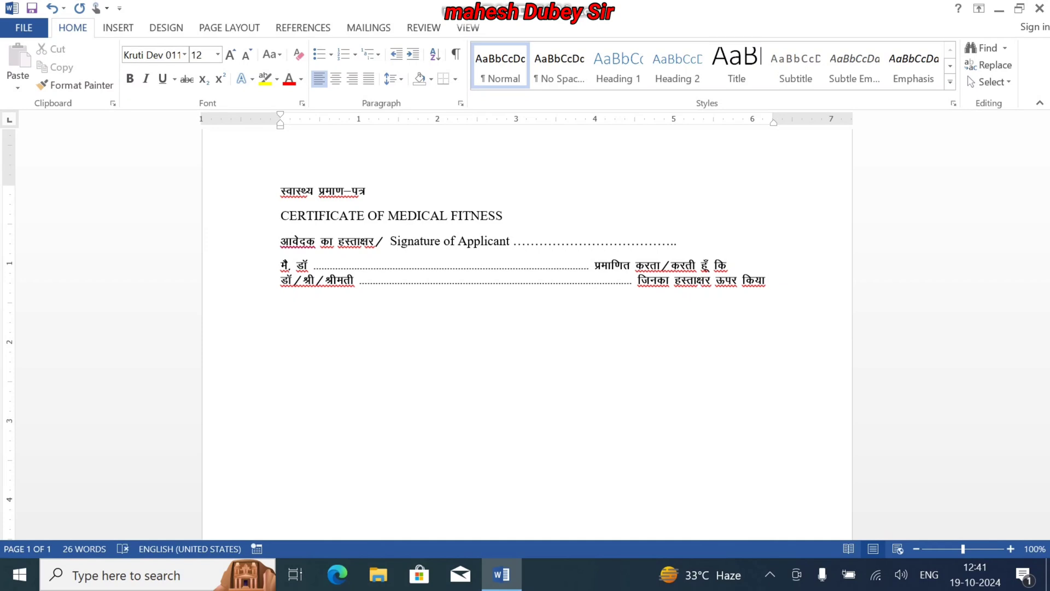
Continue with "गया है,", a shorter dotted fill-in line and the word "जो"
{"action": "key", "text": "BackSpace"}
{"action": "key", "text": "BackSpace"}
{"action": "key", "text": "BackSpace"}
{"action": "key", "text": "BackSpace"}
{"action": "key", "text": "BackSpace"}
{"action": "type", "text": "किया ग"}
{"action": "type", "text": "या ह"}
{"action": "type", "text": "ै"}
{"action": "type", "text": ". "}
{"action": "type", "text": ".......................................... "}
{"action": "type", "text": "tks "}
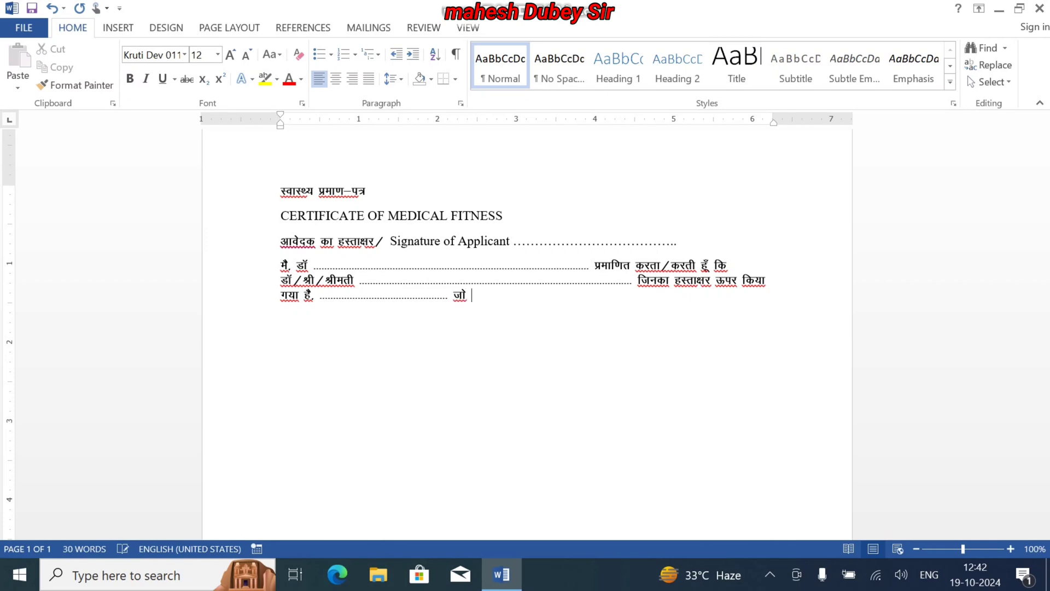
{"action": "type", "text": "fdlh Hkh"}
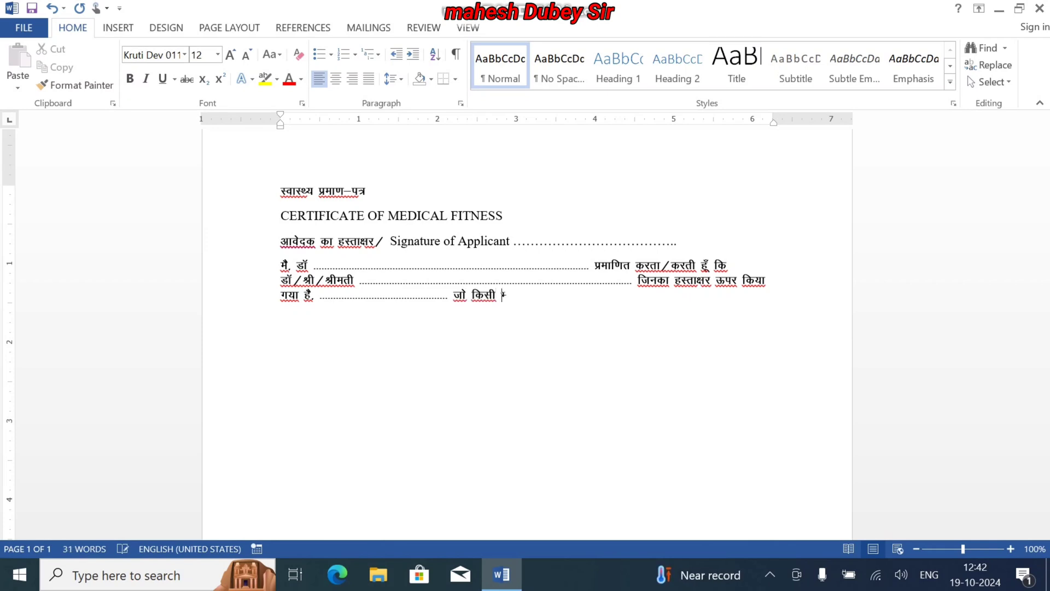
{"action": "type", "text": " jksx ls ihfMr "}
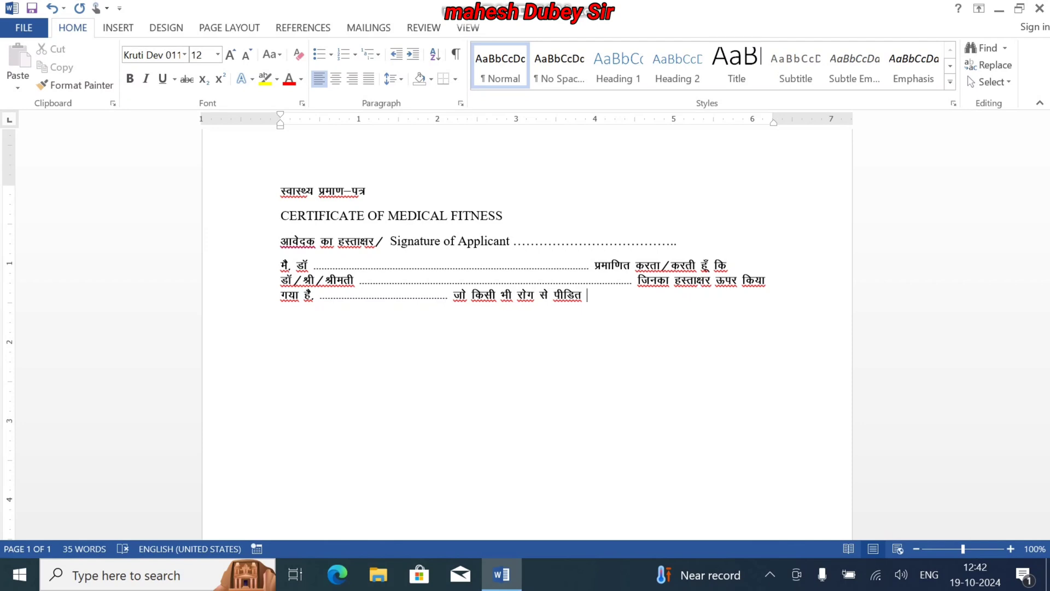
{"action": "type", "text": "rFkk"}
End the sentence with "नही हैं।" and begin the following one with "जिनका"
{"action": "key", "text": "BackSpace"}
{"action": "key", "text": "BackSpace"}
{"action": "key", "text": "BackSpace"}
{"action": "key", "text": "BackSpace"}
{"action": "type", "text": "ugh gSaA fu"}
{"action": "key", "text": "BackSpace"}
{"action": "type", "text": "tudk "}
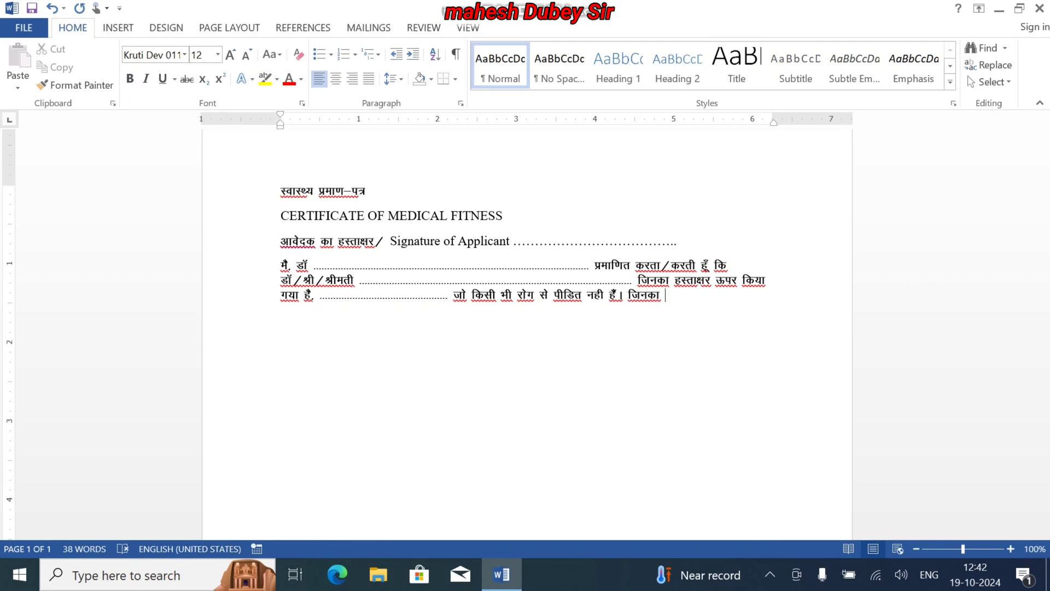
{"action": "type", "text": "eSus lk{k"}
Continue the new sentence with "मैने सावधानी पूर्वक"
{"action": "key", "text": "BackSpace"}
{"action": "type", "text": "/kkuh iw"}
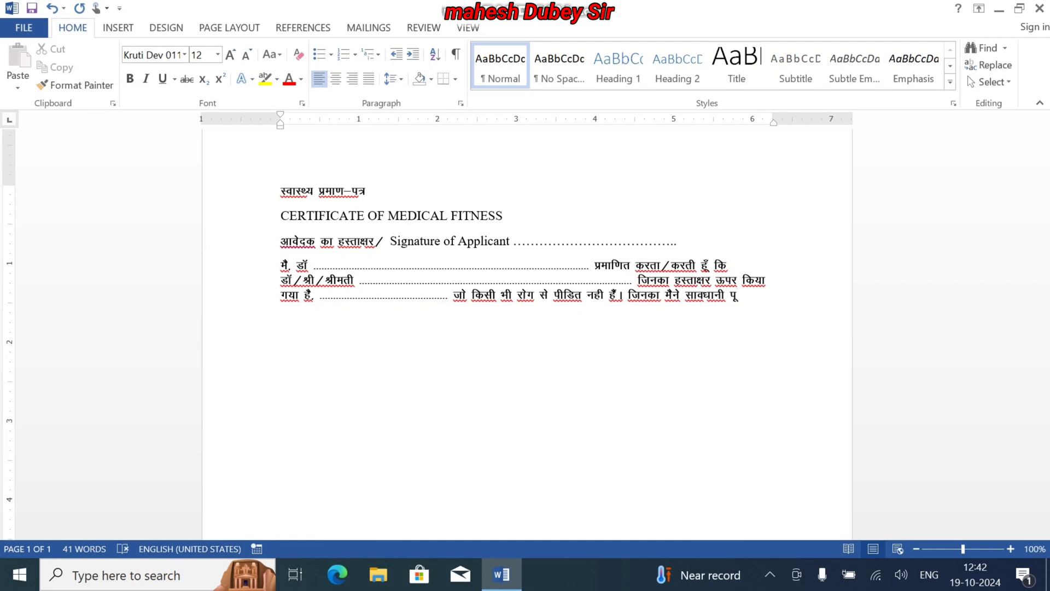
{"action": "type", "text": "oZd vkSj"}
Add "जांच किया" after "पूर्वक"
{"action": "key", "text": "BackSpace"}
{"action": "key", "text": "BackSpace"}
{"action": "key", "text": "BackSpace"}
{"action": "key", "text": "BackSpace"}
{"action": "key", "text": "BackSpace"}
{"action": "type", "text": "tkap fd;k"}
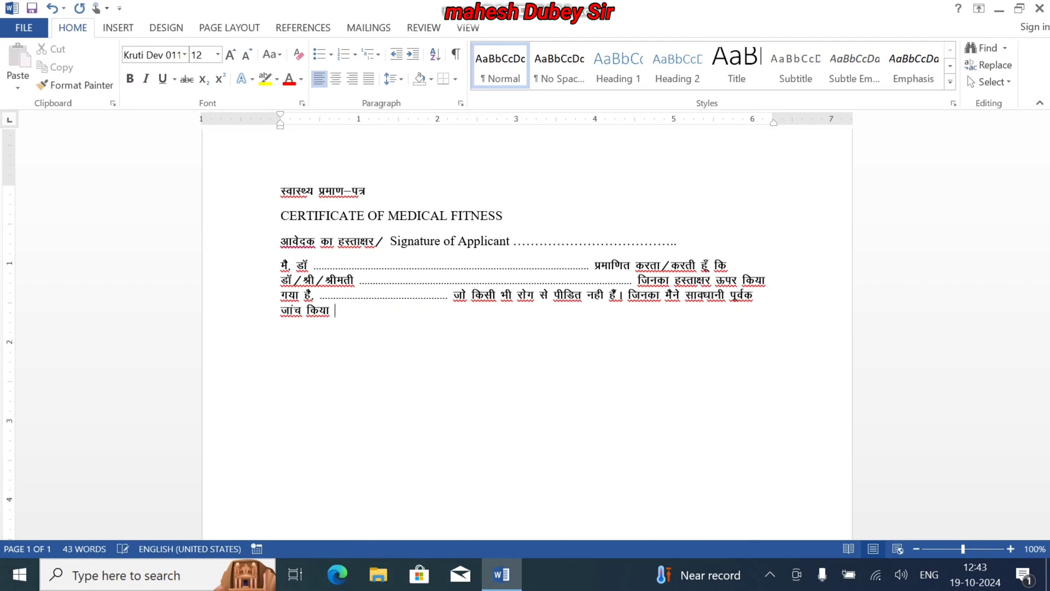
{"action": "type", "text": " os lHkh ls"}
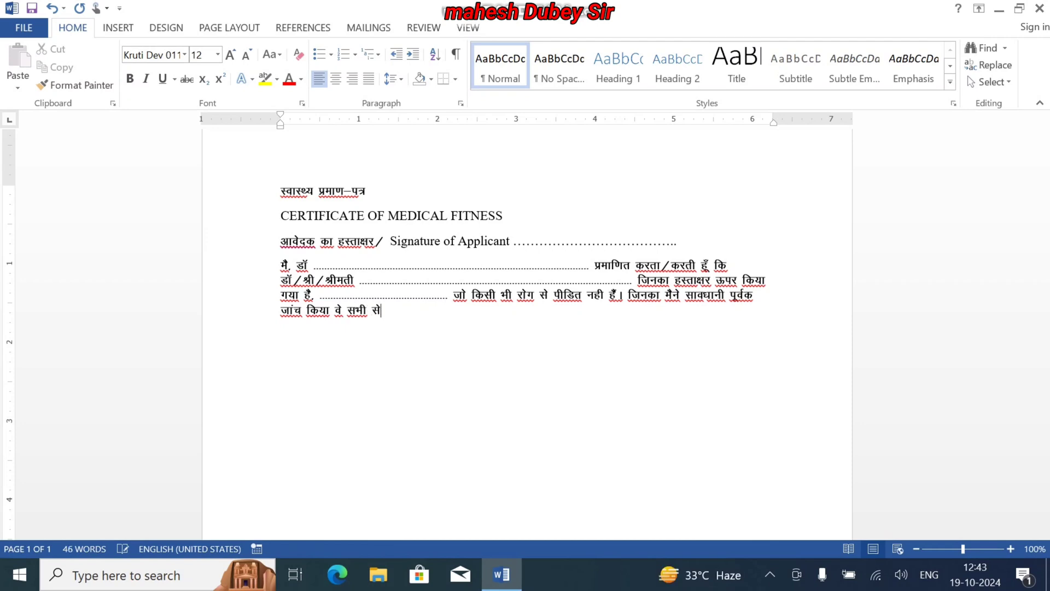
Continue the paragraph with "वे सभी रोगावस्था से मुक्त हैं"
{"action": "key", "text": "BackSpace"}
{"action": "key", "text": "BackSpace"}
{"action": "type", "text": "jksx"}
{"action": "type", "text": "koLFk"}
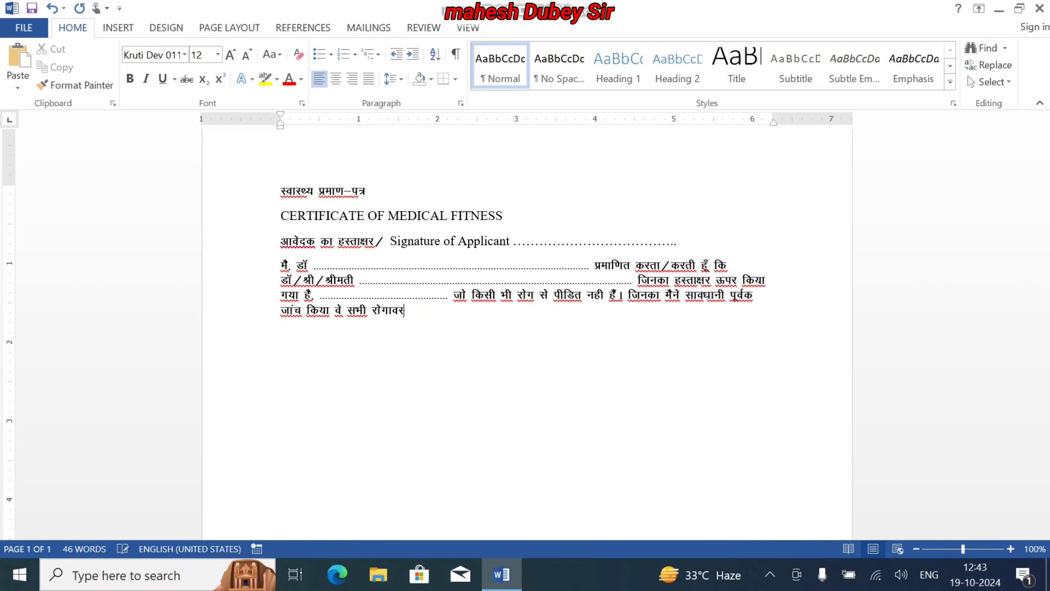
{"action": "type", "text": "k ls eqDr gSa r"}
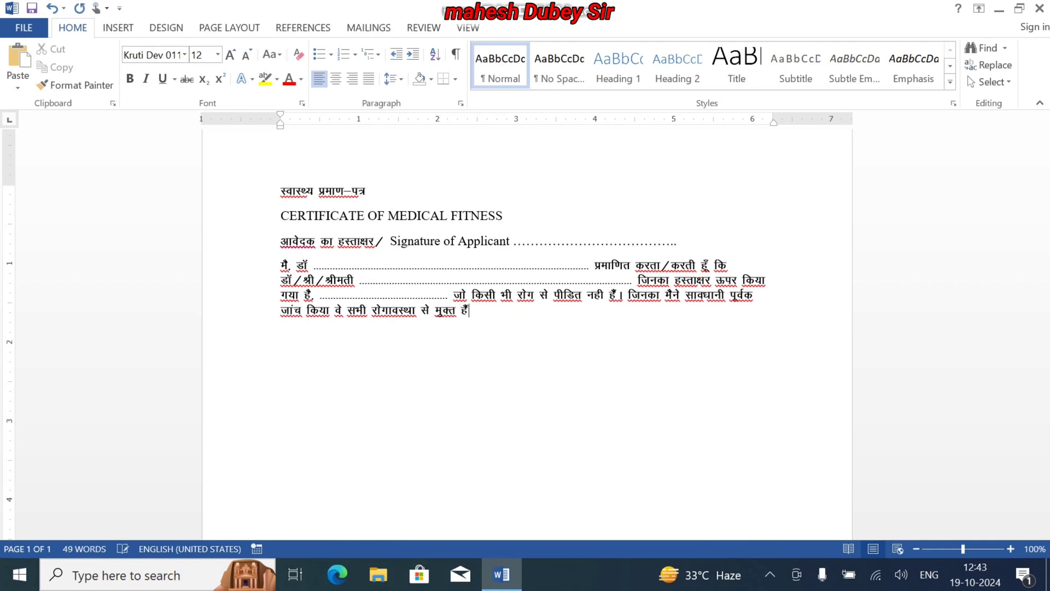
Continue the sentence with "तथा सरकारी/गैरसरकारी सेवा"
{"action": "type", "text": "kkk"}
{"action": "key", "text": "BackSpace"}
{"action": "key", "text": "BackSpace"}
{"action": "key", "text": "BackSpace"}
{"action": "type", "text": "kk ljdkjh"}
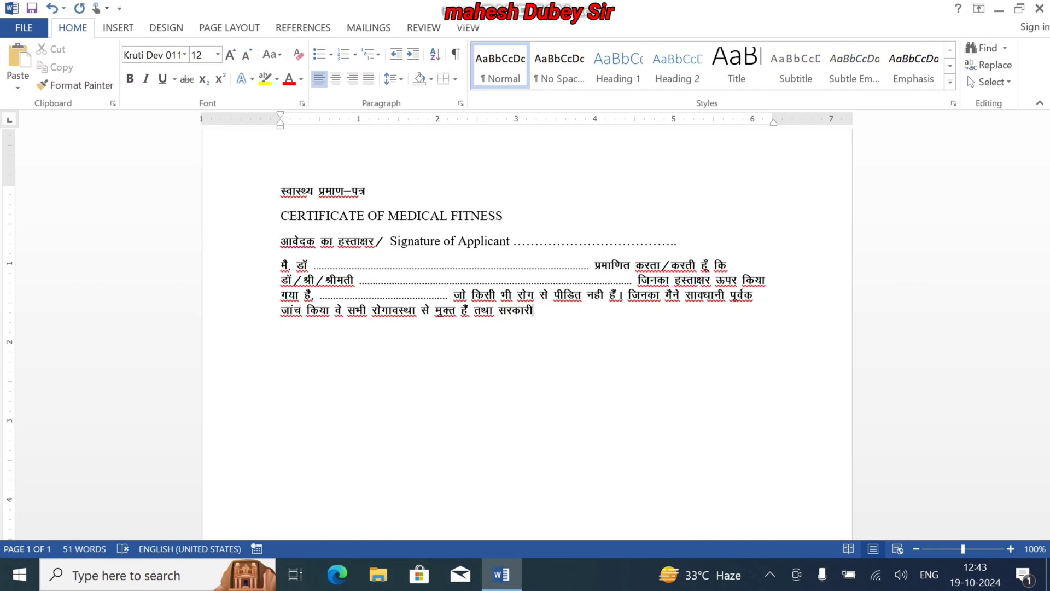
{"action": "type", "text": "@xSjljdkjh lsok"}
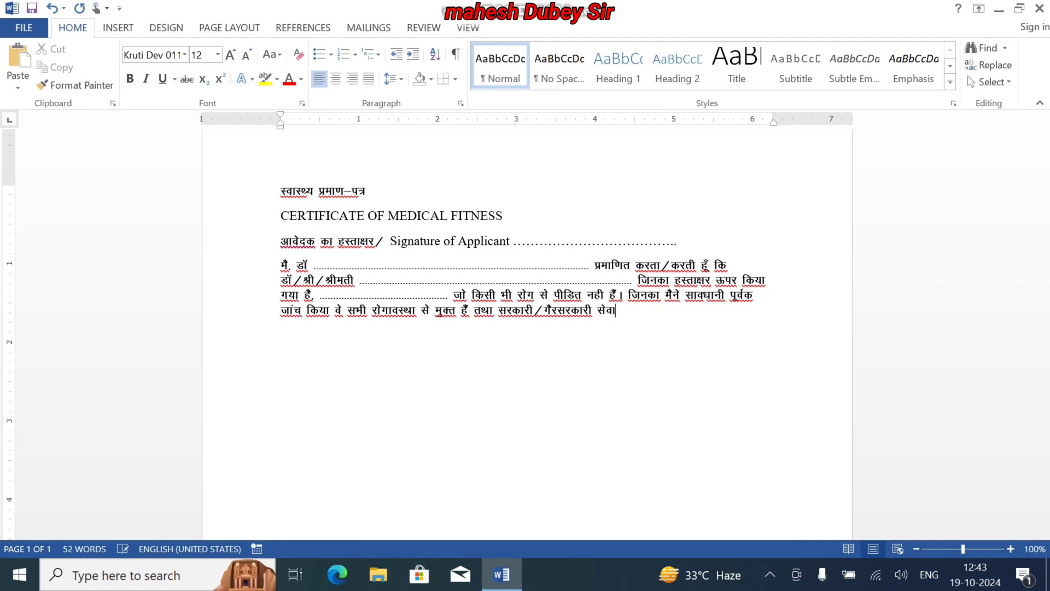
{"action": "type", "text": " esa vksxsa"}
Add "में आगे उपस्थित होने" after "सेवा"
{"action": "key", "text": "BackSpace"}
{"action": "key", "text": "BackSpace"}
{"action": "key", "text": "BackSpace"}
{"action": "key", "text": "BackSpace"}
{"action": "type", "text": "xs  mif"}
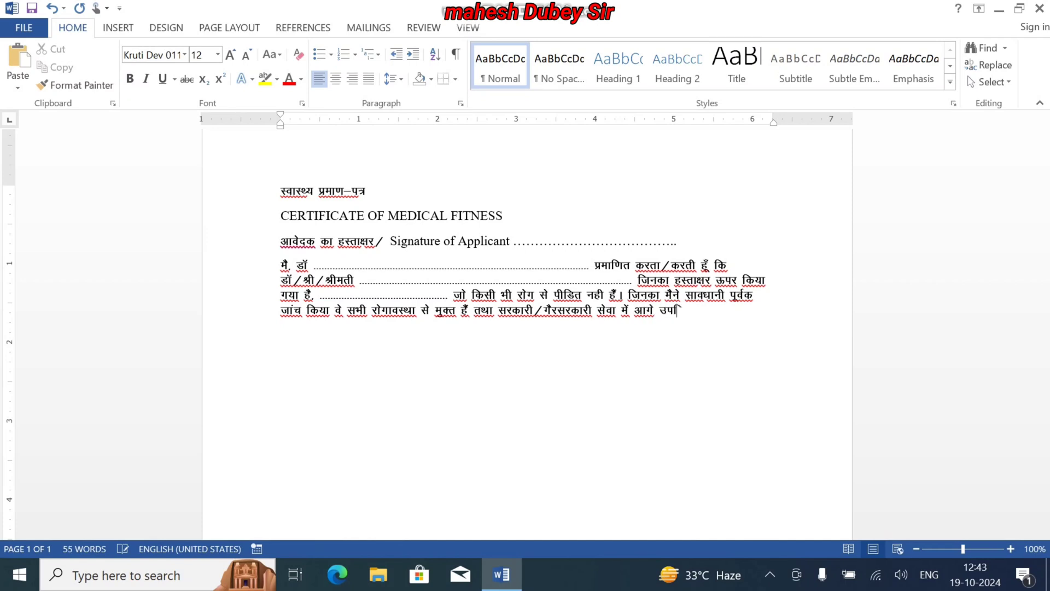
{"action": "type", "text": "LFkr gksus g"}
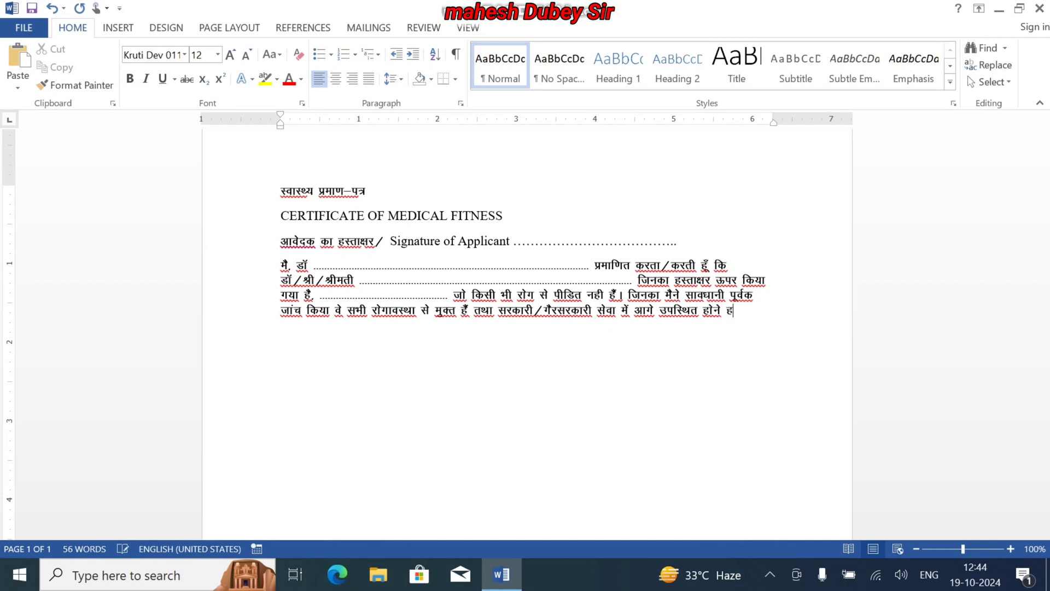
{"action": "type", "text": "srq ;kX;"}
Finish the Hindi paragraph with "हेतु योग्य भी हैं।"
{"action": "key", "text": "BackSpace"}
{"action": "key", "text": "BackSpace"}
{"action": "type", "text": "sX; Hkh gSa"}
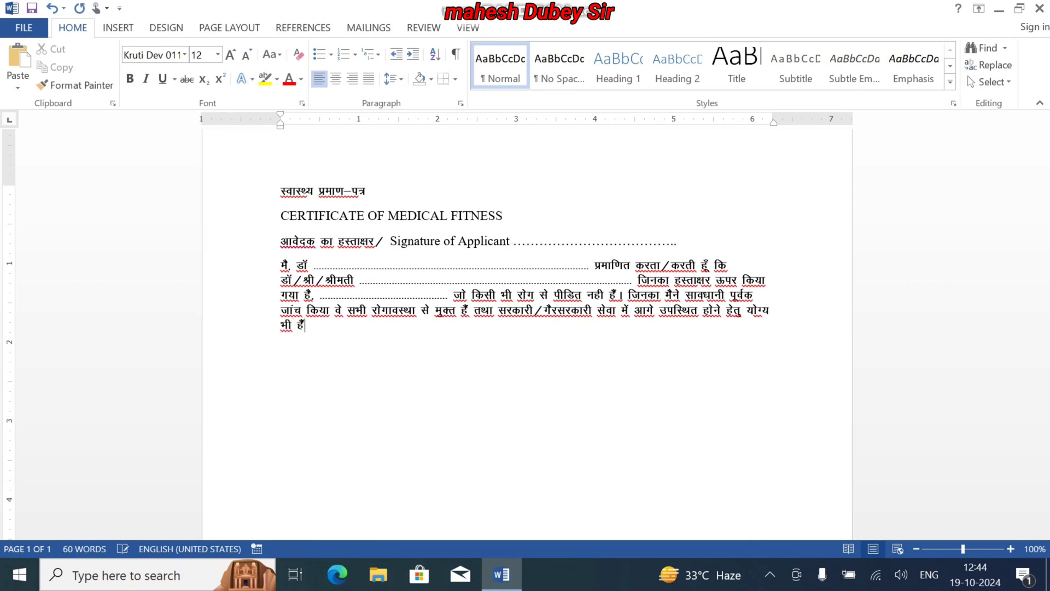
{"action": "type", "text": "A"}
Leave blank lines below the paragraph and enter the place label "स्थान/" followed by "Station :"
{"action": "key", "text": "Return"}
{"action": "key", "text": "Return"}
{"action": "key", "text": "Return"}
{"action": "key", "text": "Return"}
{"action": "type", "text": "LFkku@statio"}
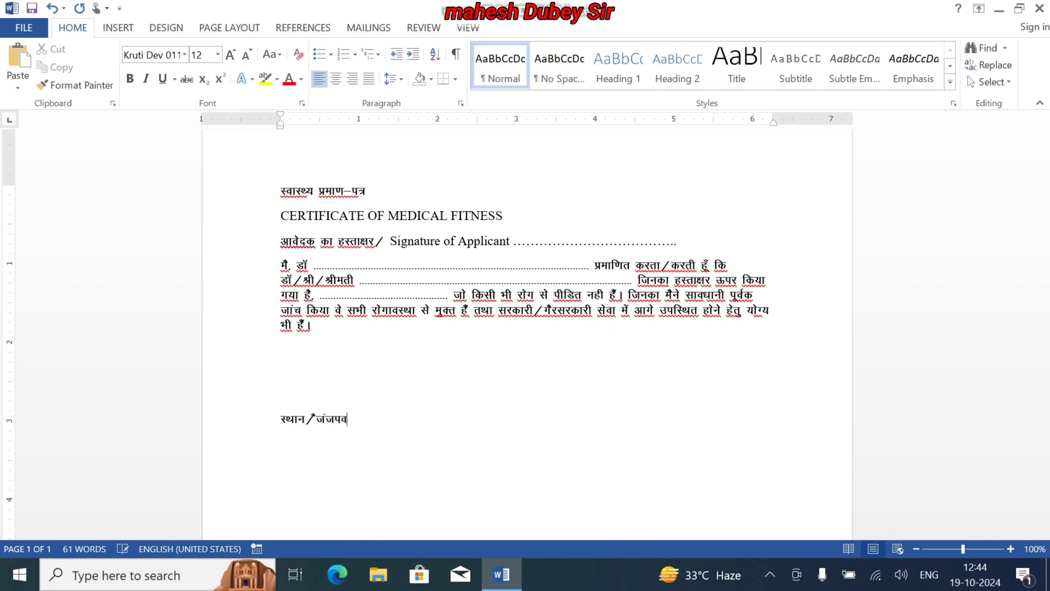
{"action": "type", "text": "n :"}
Set the text after the slash in the place label, "Station :", to Times New Roman
{"action": "key", "text": "shift+Left"}
{"action": "key", "text": "shift+Left"}
{"action": "key", "text": "shift+Left"}
{"action": "key", "text": "shift+Left"}
{"action": "key", "text": "shift+Left"}
{"action": "key", "text": "shift+Left"}
{"action": "key", "text": "shift+Left"}
{"action": "key", "text": "shift+Left"}
{"action": "key", "text": "shift+Left"}
{"action": "key", "text": "shift+Left"}
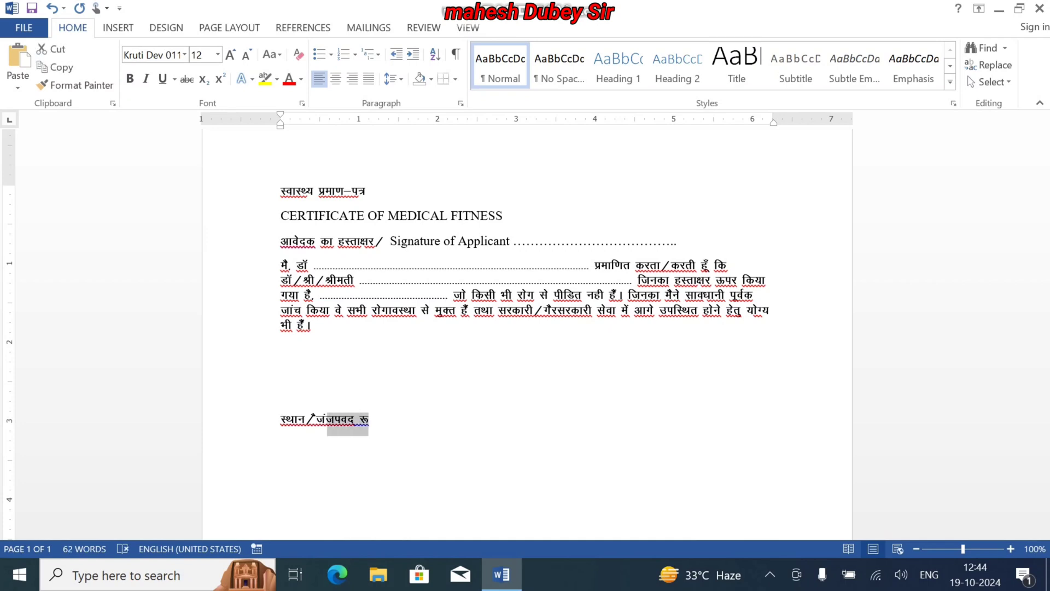
{"action": "key", "text": "shift+Right"}
{"action": "key", "text": "shift+Right"}
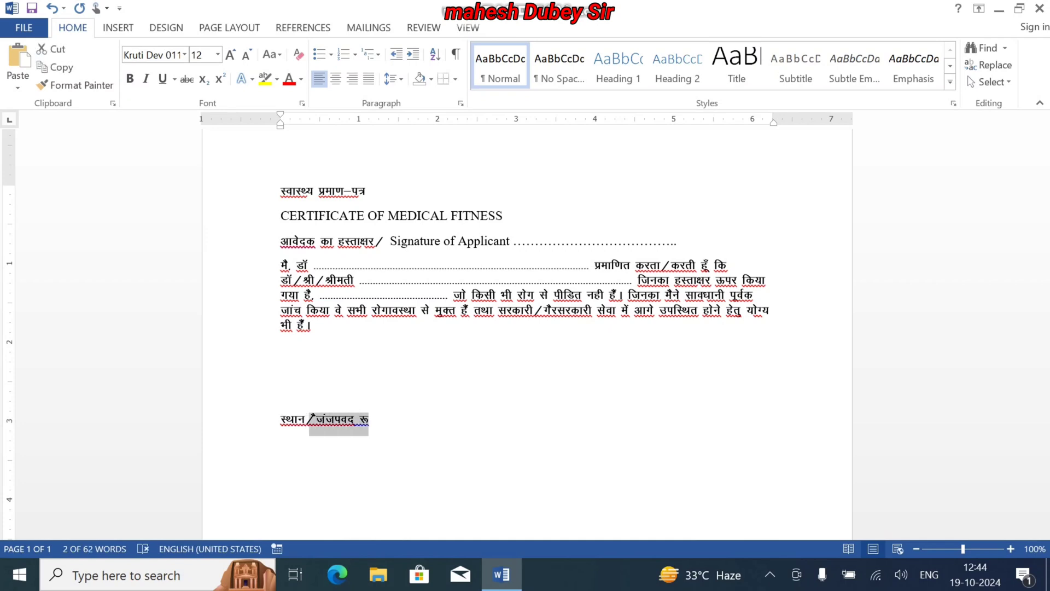
{"action": "left_click", "coordinate": [178, 55]}
{"action": "type", "text": "Times New R"}
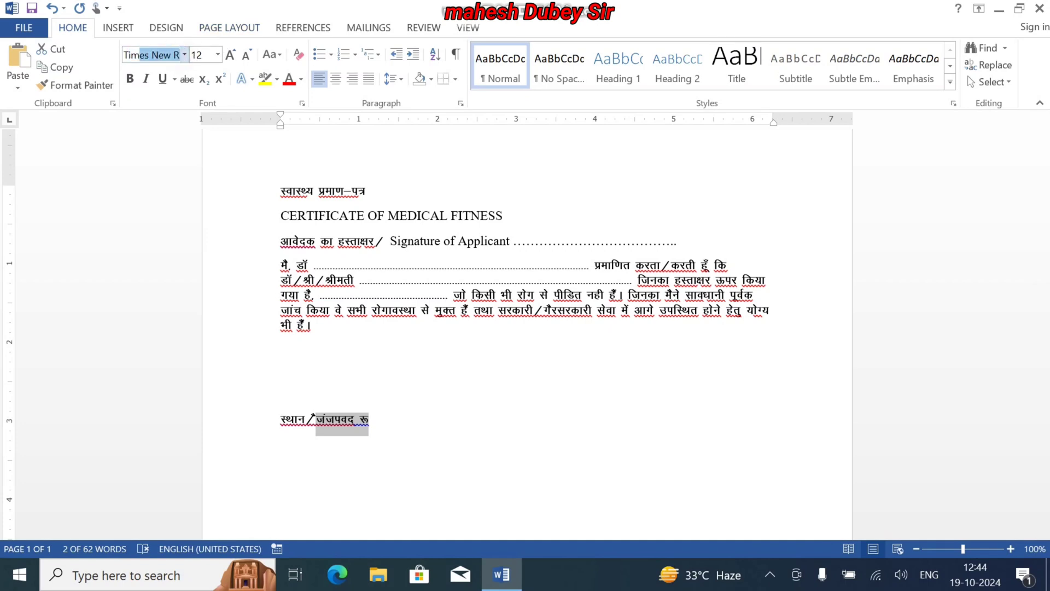
{"action": "key", "text": "Return"}
{"action": "key", "text": "Right"}
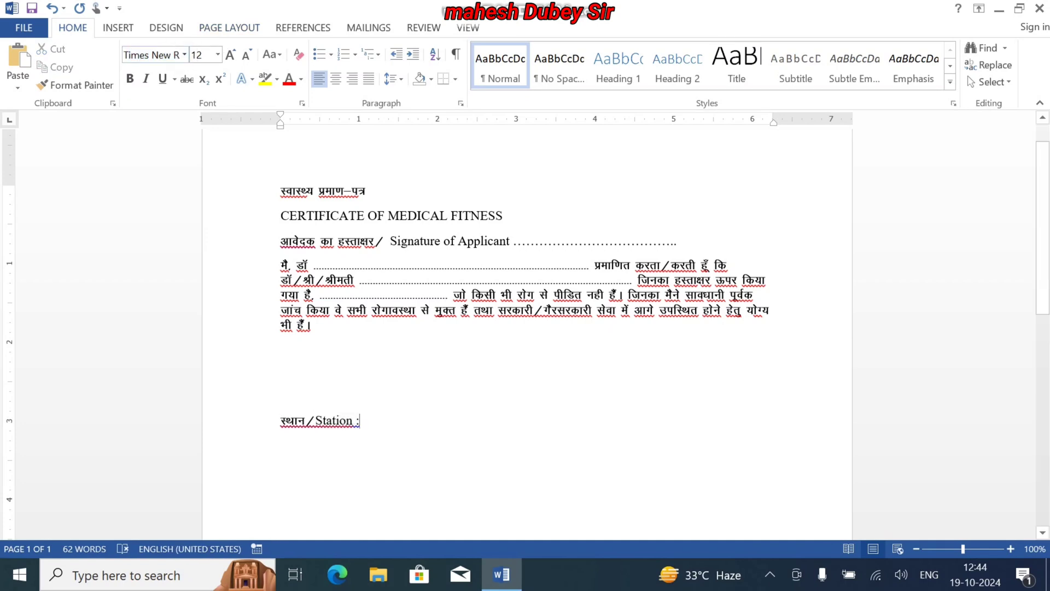
{"action": "key", "text": "Left"}
{"action": "key", "text": "Left"}
{"action": "key", "text": "Left"}
{"action": "key", "text": "Left"}
{"action": "key", "text": "Left"}
{"action": "key", "text": "Right"}
{"action": "key", "text": "Right"}
{"action": "key", "text": "Right"}
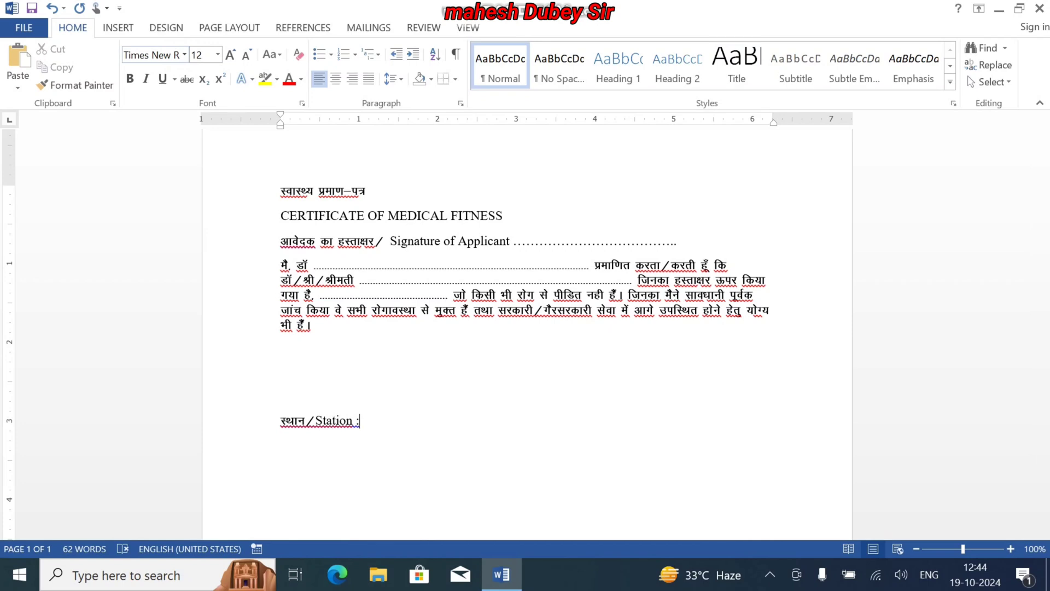
Start the date label on the line below in Kruti Dev 011 with "तरीख/"
{"action": "key", "text": "Return"}
{"action": "left_click", "coordinate": [185, 55]}
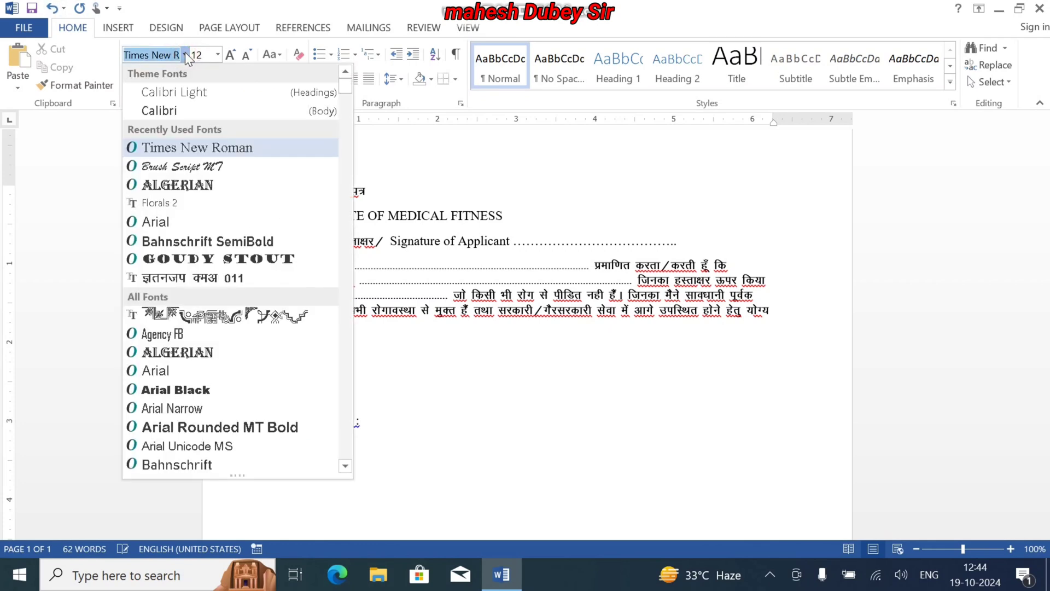
{"action": "left_click", "coordinate": [209, 277]}
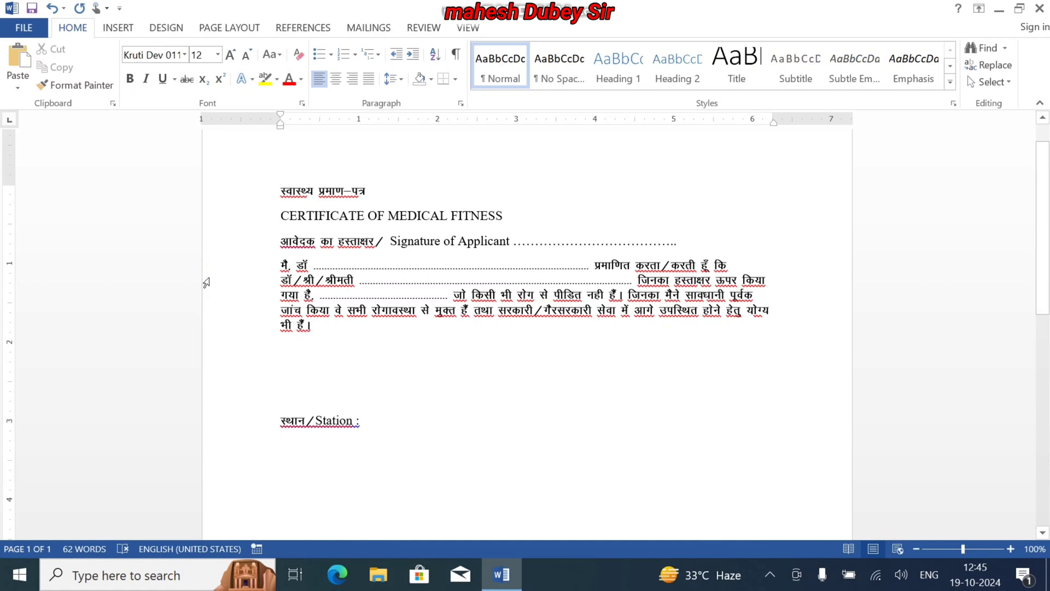
{"action": "type", "text": "rkjh"}
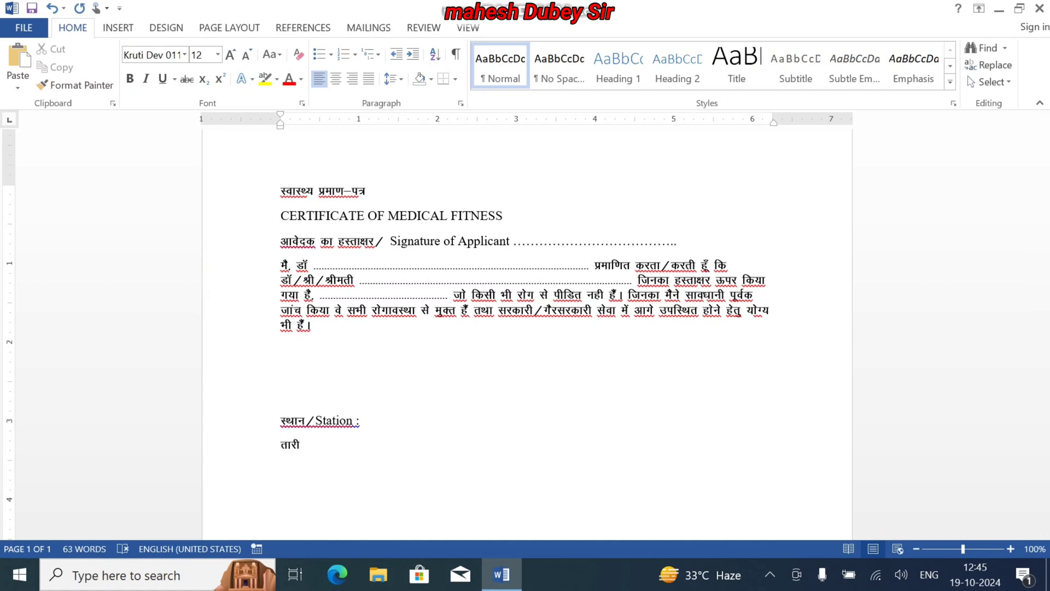
{"action": "type", "text": "[k@"}
Complete the date label after the slash with "Date :" in Times New Roman
{"action": "left_click", "coordinate": [184, 54]}
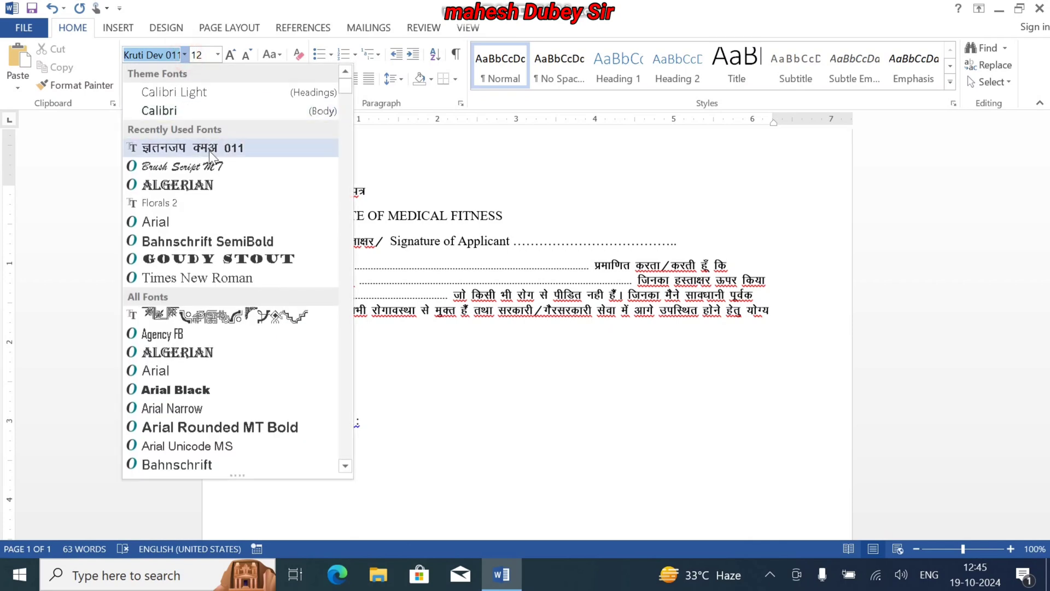
{"action": "left_click", "coordinate": [225, 275]}
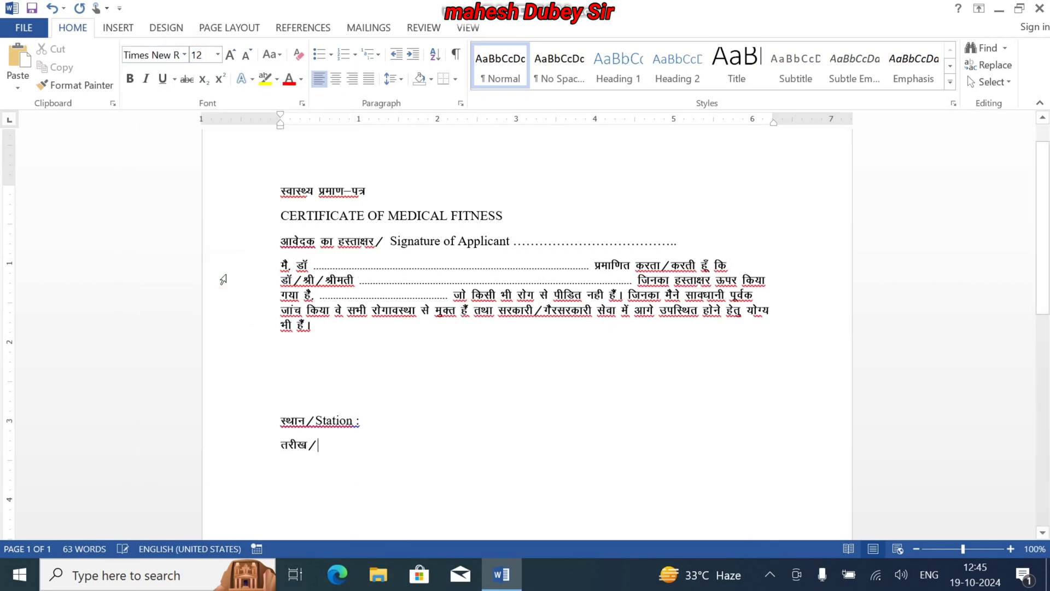
{"action": "type", "text": "Date "}
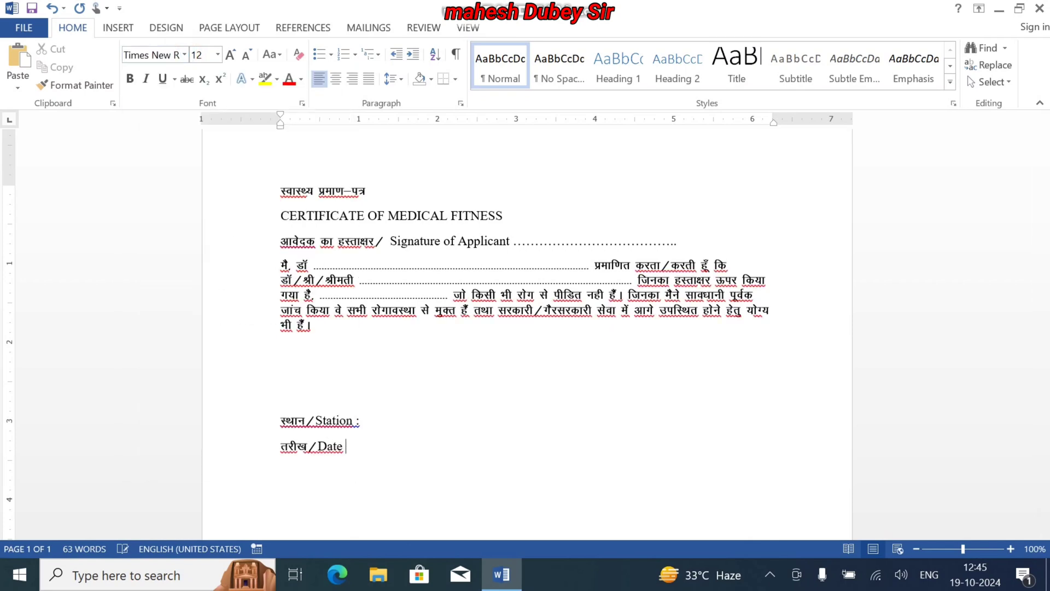
{"action": "type", "text": ":"}
Tab across the place line and enter "चिकित्साअधिकारी" there in Kruti Dev 011
{"action": "key", "text": "Tab"}
{"action": "key", "text": "Tab"}
{"action": "key", "text": "Tab"}
{"action": "key", "text": "Tab"}
{"action": "key", "text": "Tab"}
{"action": "key", "text": "Tab"}
{"action": "key", "text": "Up"}
{"action": "key", "text": "Tab"}
{"action": "key", "text": "Tab"}
{"action": "left_click", "coordinate": [184, 55]}
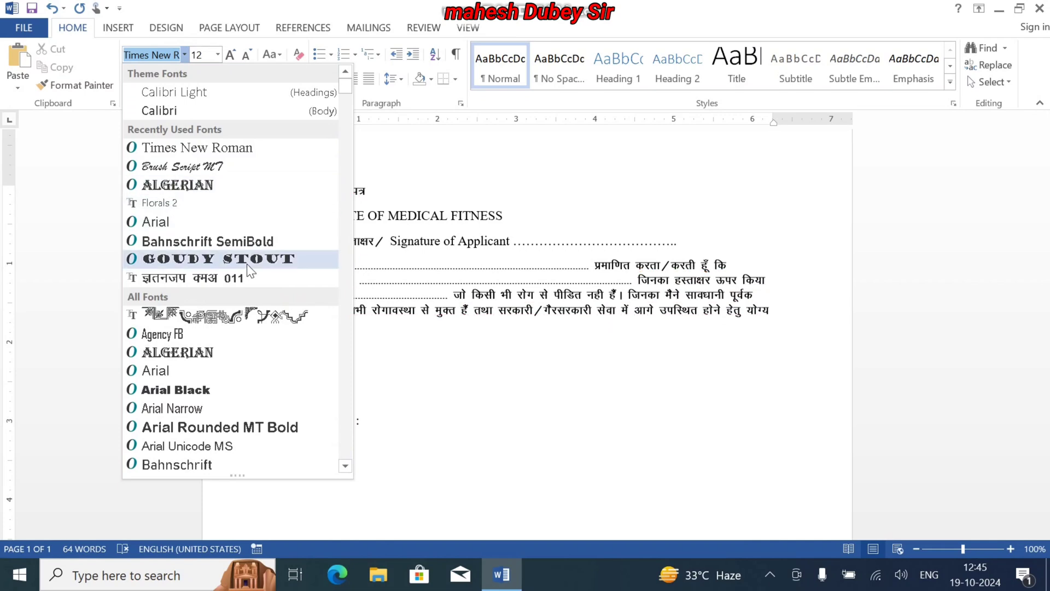
{"action": "left_click", "coordinate": [245, 278]}
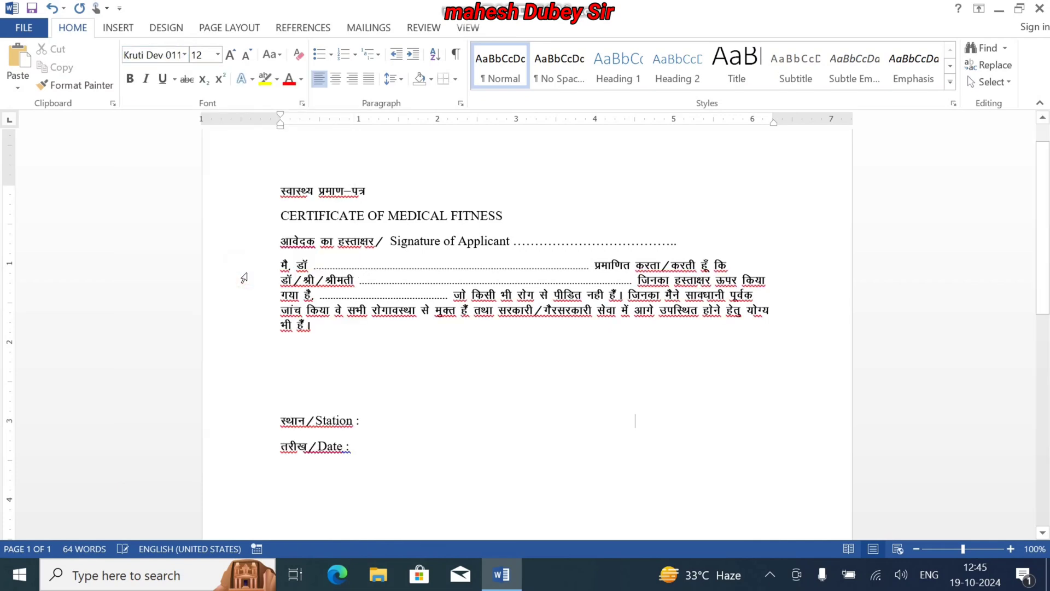
{"action": "type", "text": "fp"}
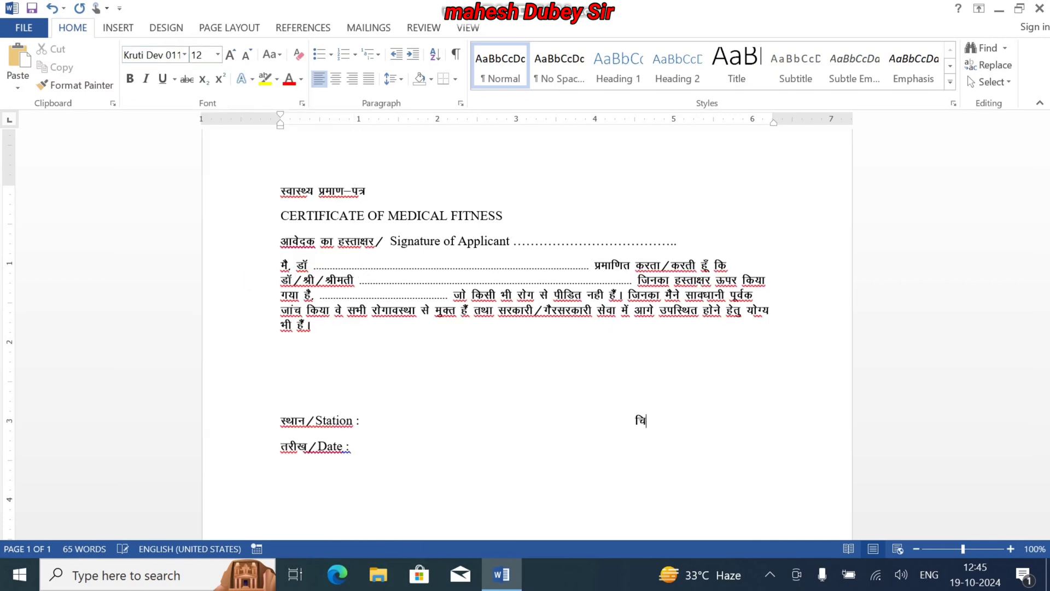
{"action": "type", "text": "fdRlkkvf"}
{"action": "key", "text": "BackSpace"}
{"action": "key", "text": "BackSpace"}
{"action": "key", "text": "BackSpace"}
{"action": "type", "text": "vf/dkjh"}
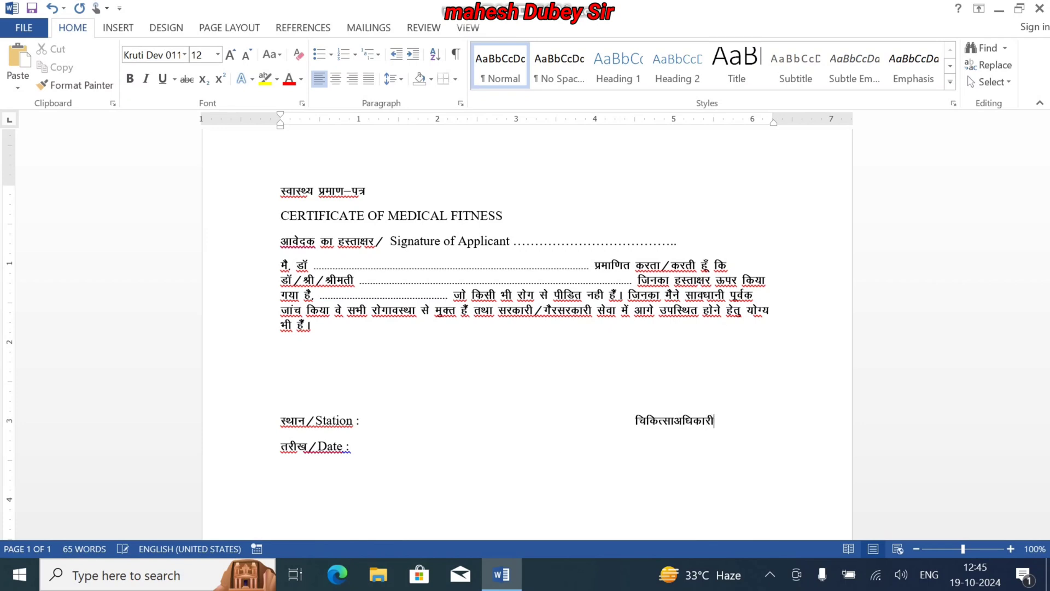
Tab across the date line and enter "MEDICAL OFFICER" directly beneath "चिकित्साअधिकारी"
{"action": "key", "text": "Down"}
{"action": "key", "text": "Tab"}
{"action": "key", "text": "Tab"}
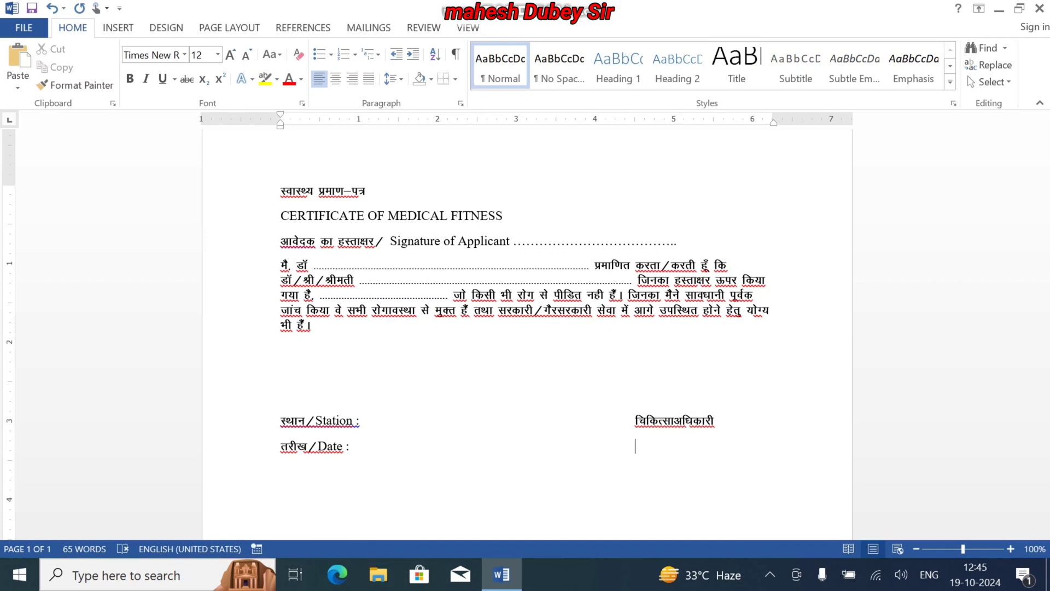
{"action": "type", "text": "MEDICAL OFFI"}
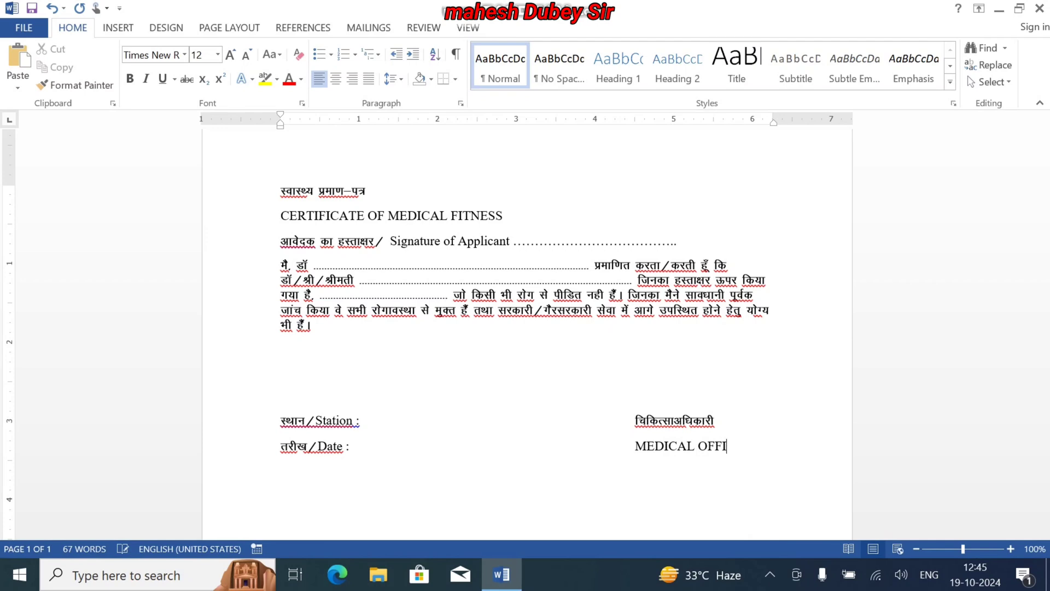
{"action": "type", "text": "CER"}
Center the Hindi and English title lines and set both to font size 14
{"action": "key", "text": "Up"}
{"action": "key", "text": "Up"}
{"action": "key", "text": "Up"}
{"action": "key", "text": "Up"}
{"action": "key", "text": "Up"}
{"action": "key", "text": "Up"}
{"action": "key", "text": "Up"}
{"action": "key", "text": "Up"}
{"action": "key", "text": "Up"}
{"action": "key", "text": "Up"}
{"action": "key", "text": "Up"}
{"action": "key", "text": "Up"}
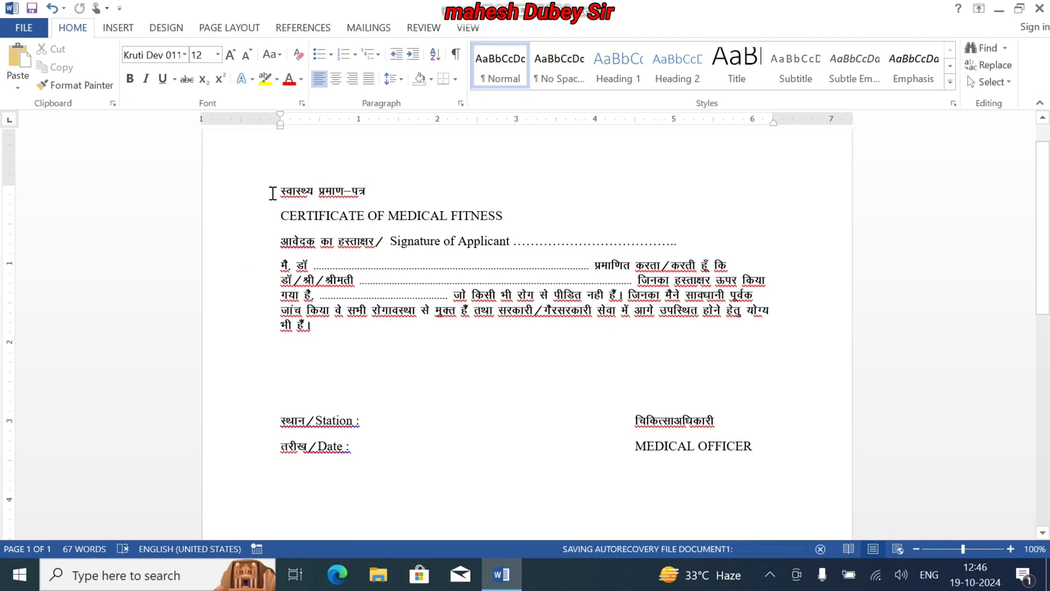
{"action": "left_click_drag", "start_coordinate": [273, 193], "coordinate": [487, 224]}
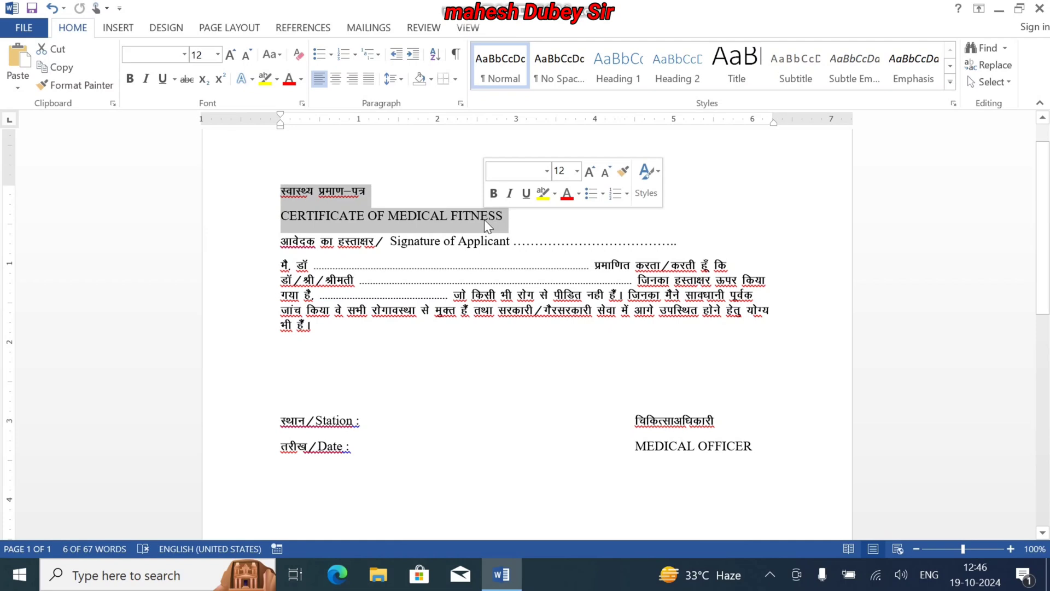
{"action": "left_click", "coordinate": [335, 80]}
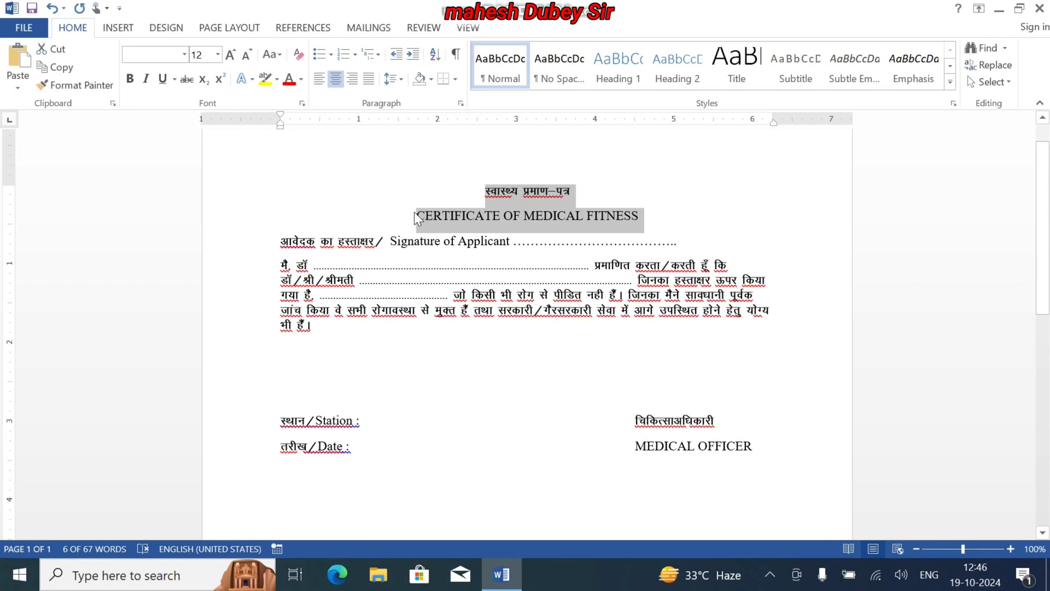
{"action": "left_click", "coordinate": [218, 55]}
{"action": "left_click", "coordinate": [198, 152]}
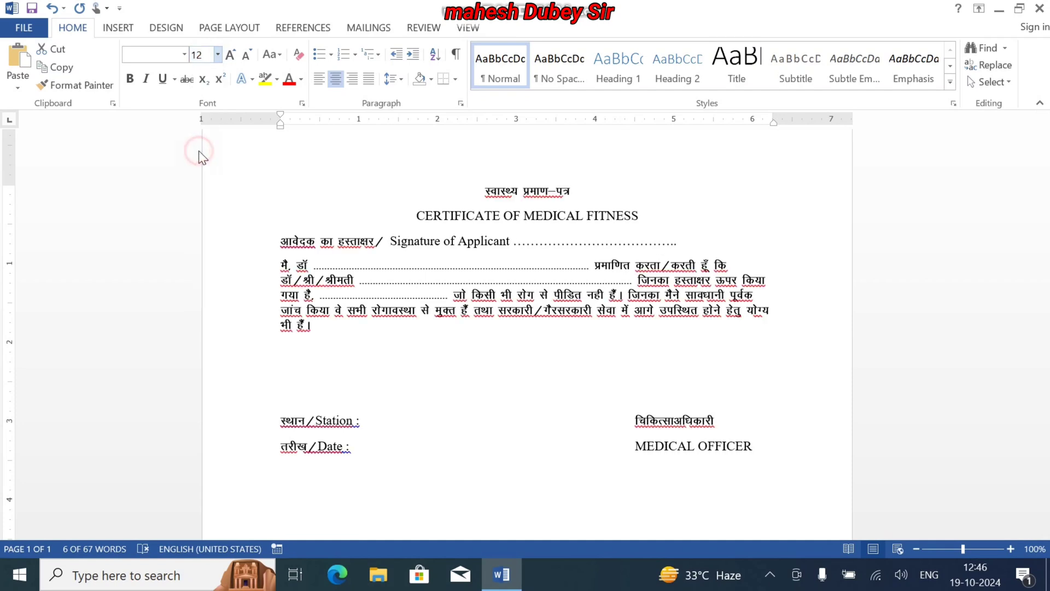
Format the Hindi title "स्वास्थ्य प्रमाण–पत्र" in Kruti Dev 010, bold, at size 16
{"action": "left_click", "coordinate": [597, 191]}
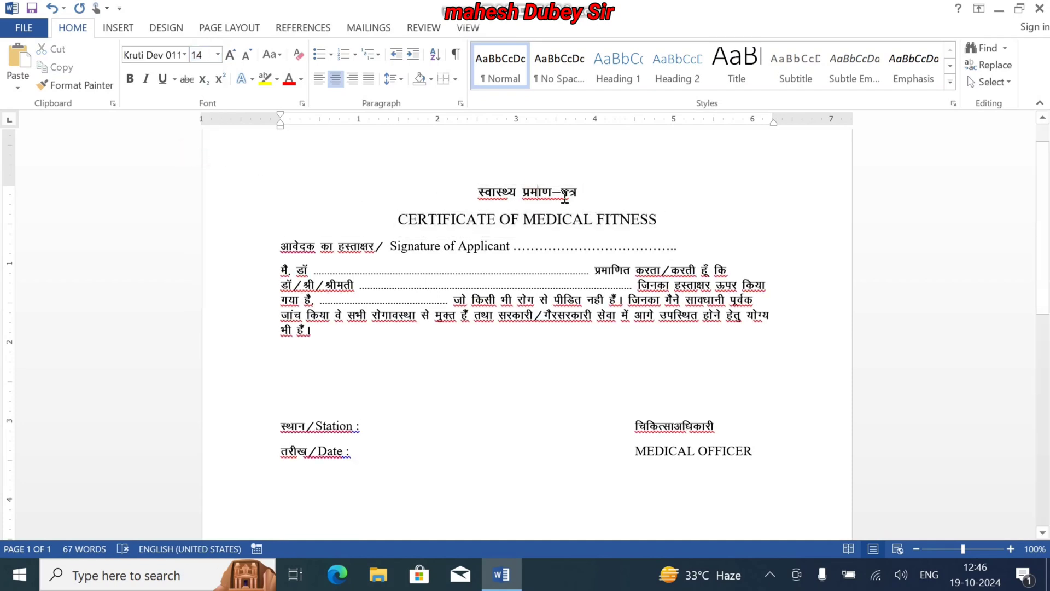
{"action": "left_click_drag", "start_coordinate": [598, 191], "coordinate": [468, 182]}
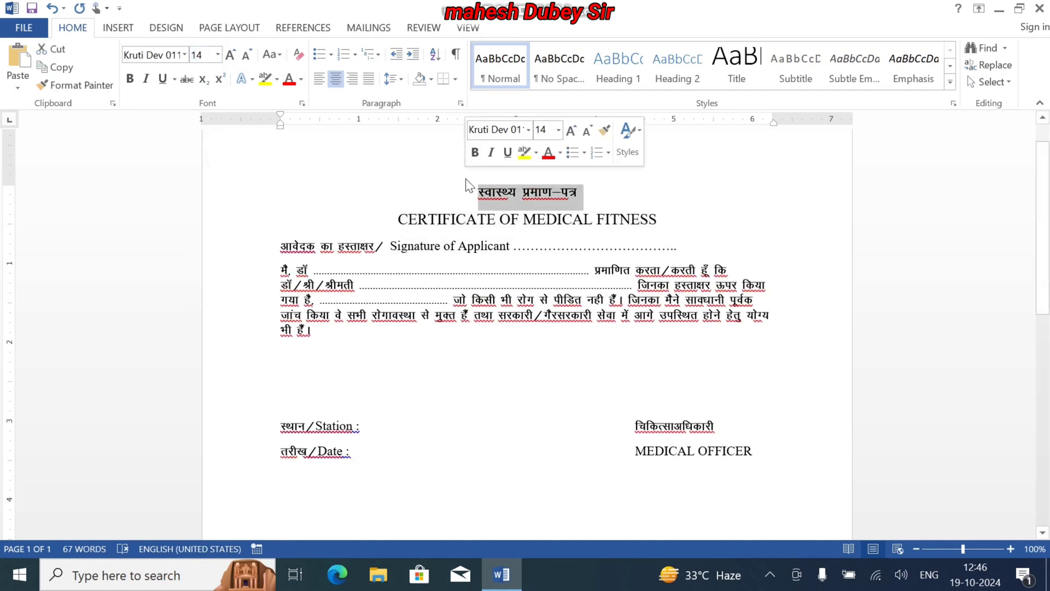
{"action": "left_click", "coordinate": [181, 54]}
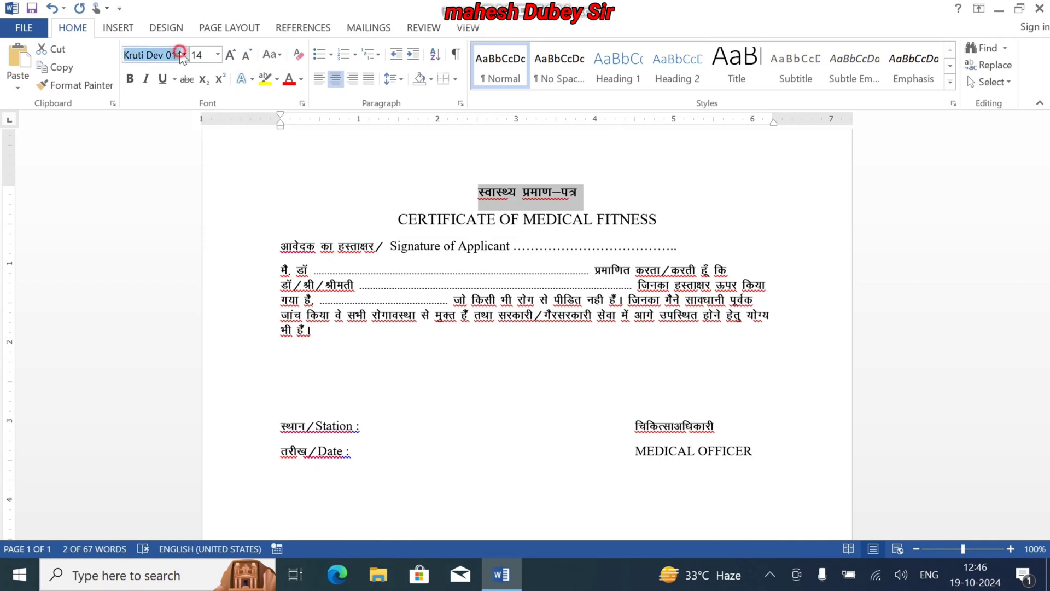
{"action": "type", "text": "Kruti Dev 010"}
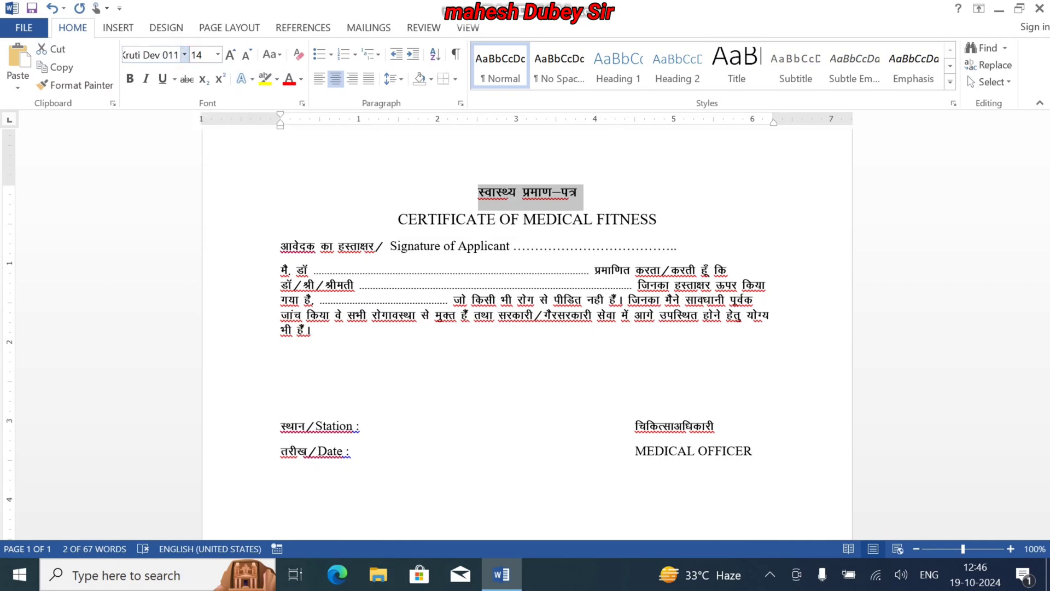
{"action": "key", "text": "Return"}
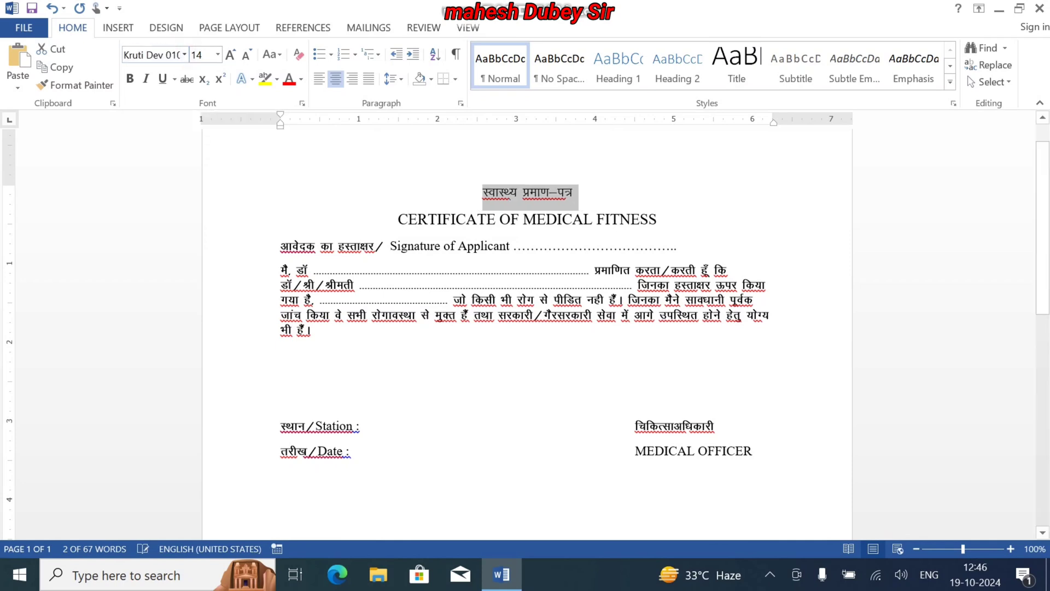
{"action": "key", "text": "ctrl+b"}
{"action": "key", "text": "ctrl+shift+period"}
{"action": "key", "text": "ctrl+shift+period"}
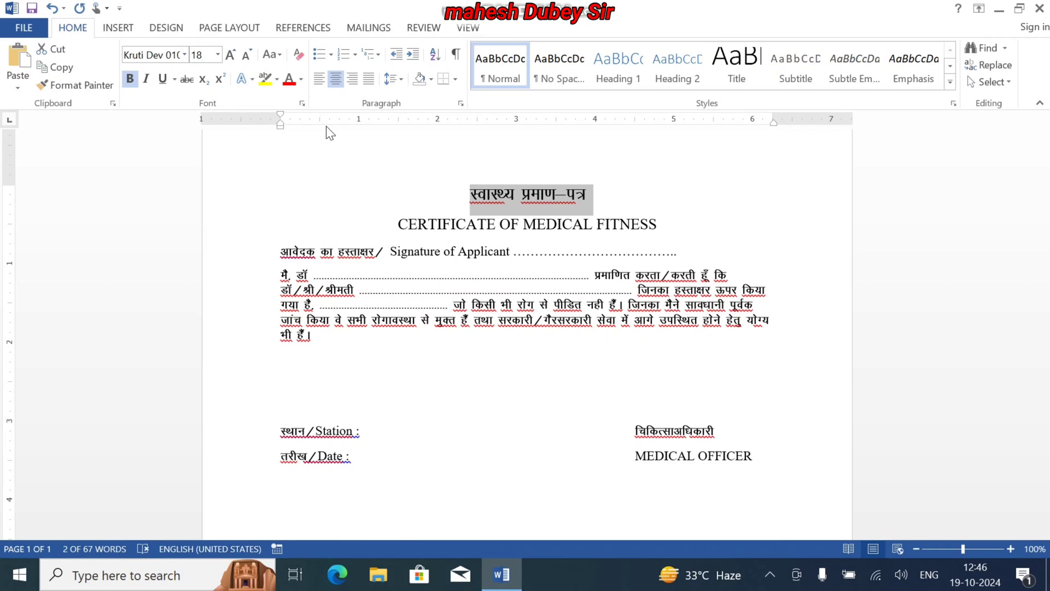
{"action": "key", "text": "ctrl+shift+comma"}
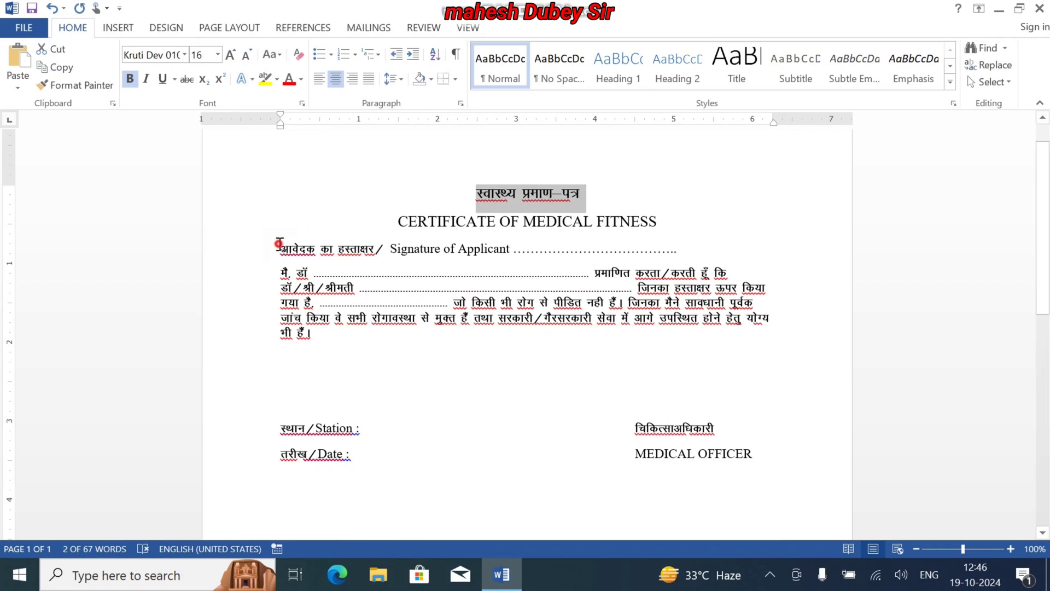
Set the line spacing of the applicant signature line and the Hindi paragraph to 2.0
{"action": "mouse_move", "coordinate": [278, 244]}
{"action": "left_mouse_down"}
{"action": "mouse_move", "coordinate": [348, 291]}
{"action": "mouse_move", "coordinate": [682, 418]}
{"action": "mouse_move", "coordinate": [645, 326]}
{"action": "mouse_move", "coordinate": [649, 335]}
{"action": "left_mouse_up"}
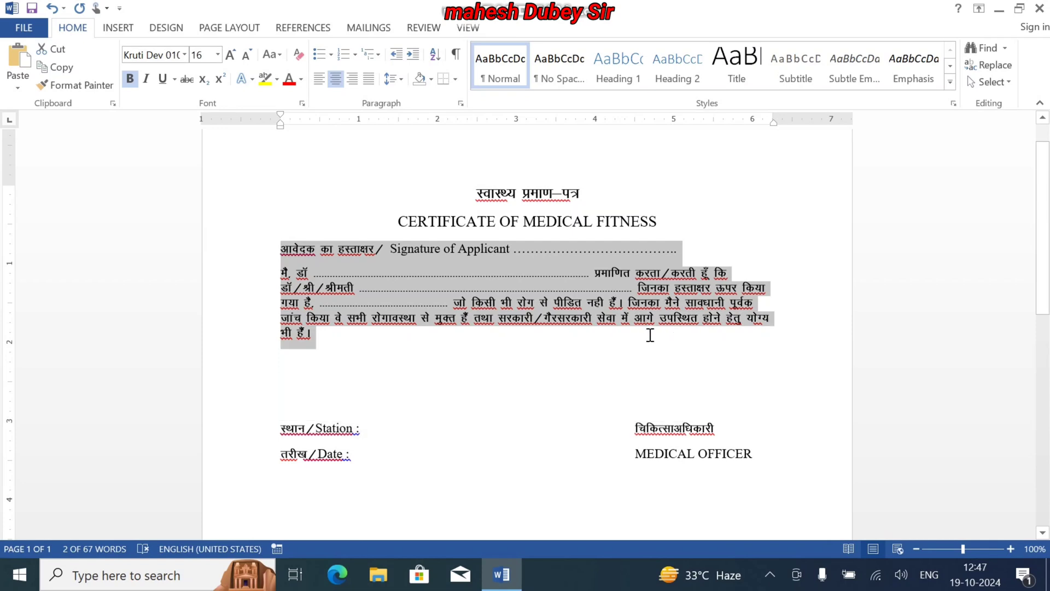
{"action": "left_click", "coordinate": [399, 76]}
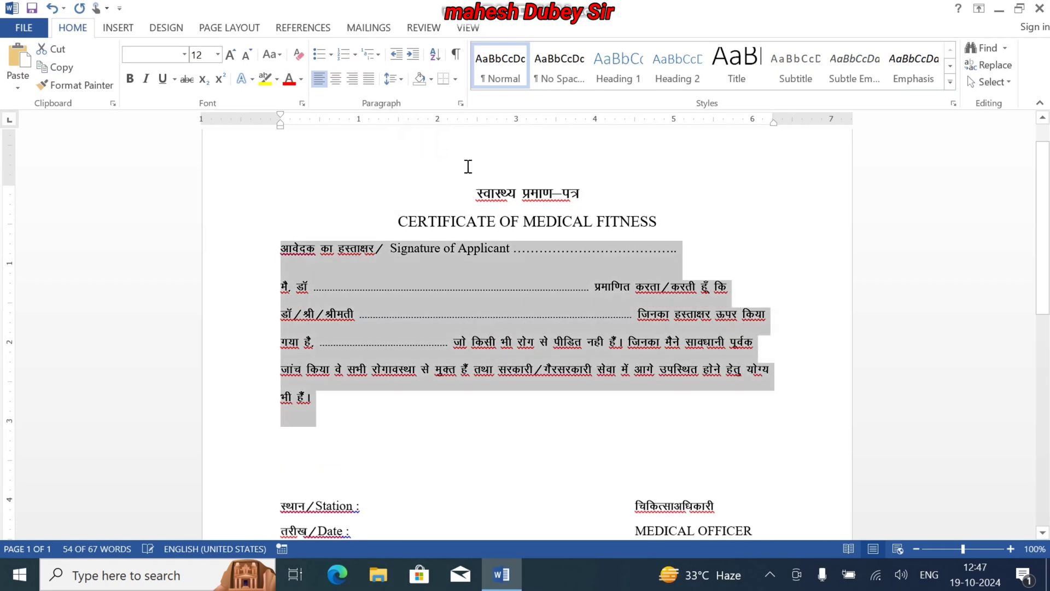
Try a blank line below the applicant signature line, add one above it, and remove the one below
{"action": "left_click", "coordinate": [695, 272]}
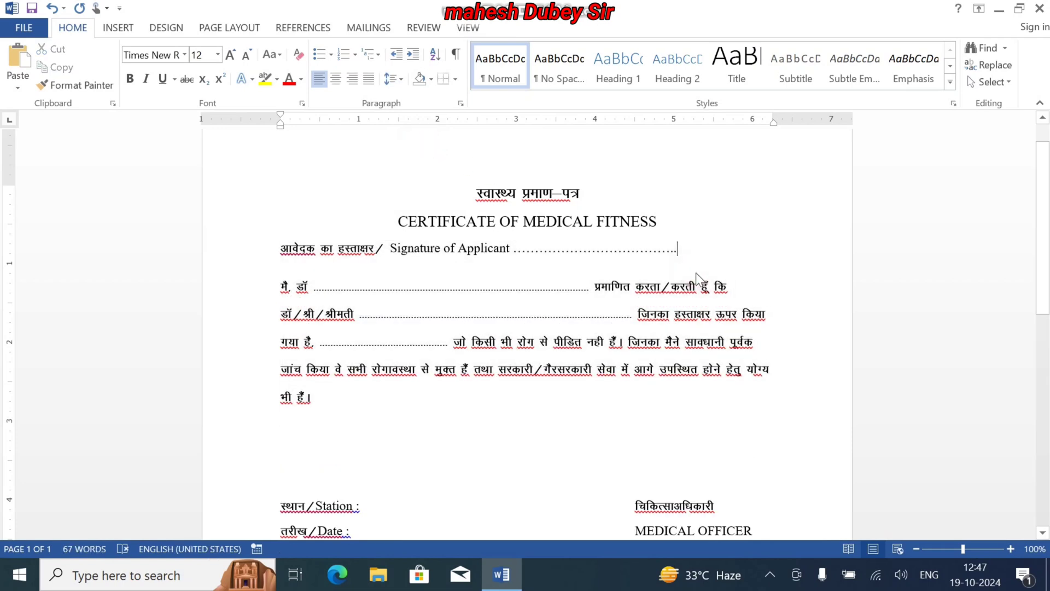
{"action": "key", "text": "Return"}
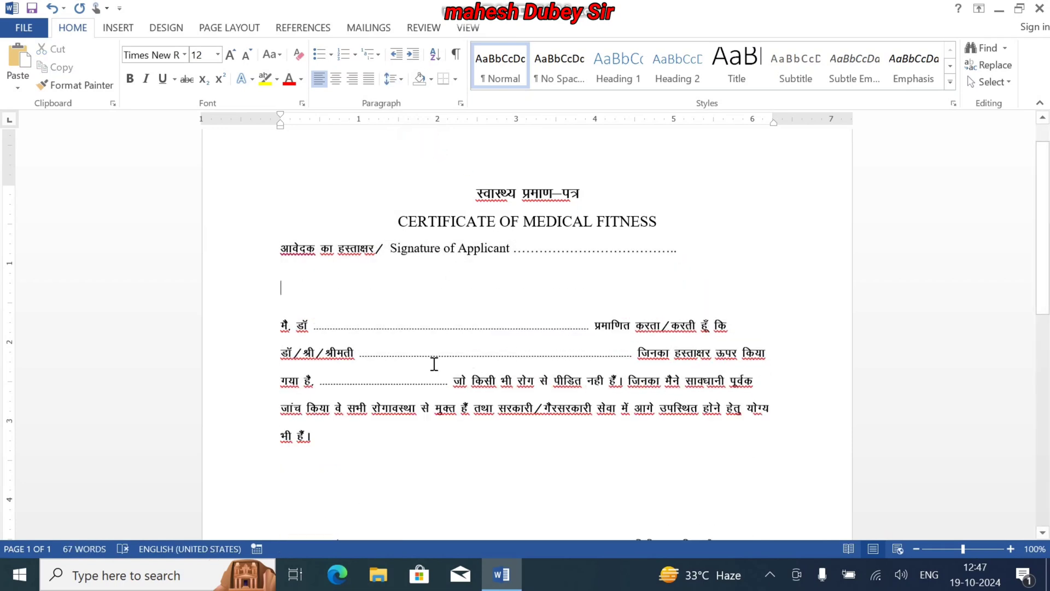
{"action": "left_click", "coordinate": [275, 244]}
{"action": "key", "text": "Return"}
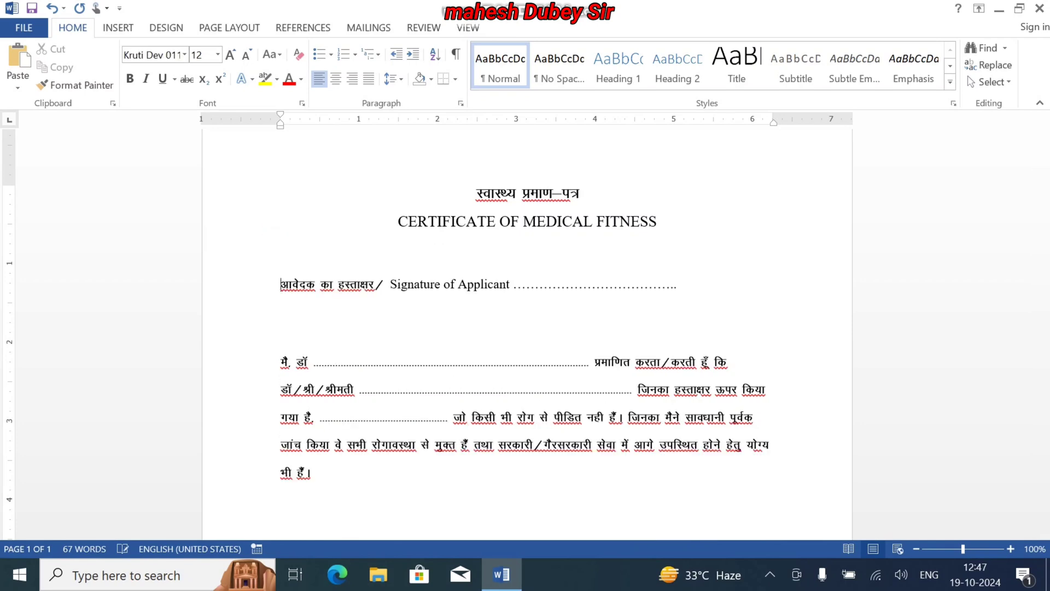
{"action": "key", "text": "Down"}
{"action": "key", "text": "Delete"}
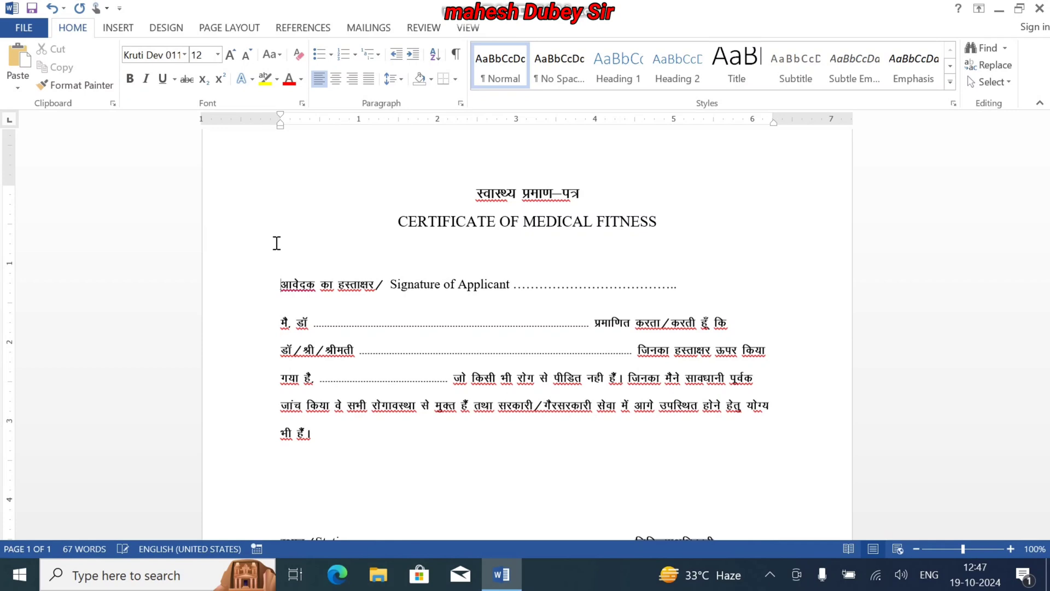
Enlarge all text from the applicant signature line down to the date line to size 14
{"action": "key", "text": "shift+Down"}
{"action": "key", "text": "shift+Down"}
{"action": "key", "text": "shift+Down"}
{"action": "key", "text": "shift+Down"}
{"action": "key", "text": "shift+Down"}
{"action": "key", "text": "shift+Down"}
{"action": "key", "text": "shift+Down"}
{"action": "key", "text": "shift+Down"}
{"action": "key", "text": "shift+Down"}
{"action": "key", "text": "shift+Down"}
{"action": "key", "text": "shift+Down"}
{"action": "key", "text": "shift+Up"}
{"action": "key", "text": "shift+Up"}
{"action": "key", "text": "shift+Up"}
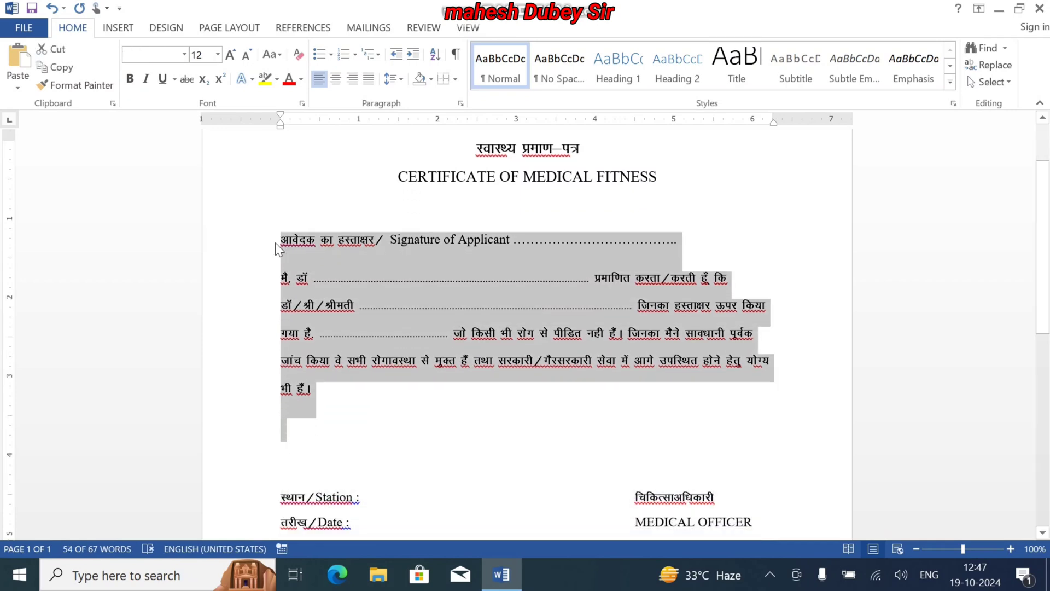
{"action": "key", "text": "shift+Down"}
{"action": "key", "text": "shift+Down"}
{"action": "key", "text": "shift+Down"}
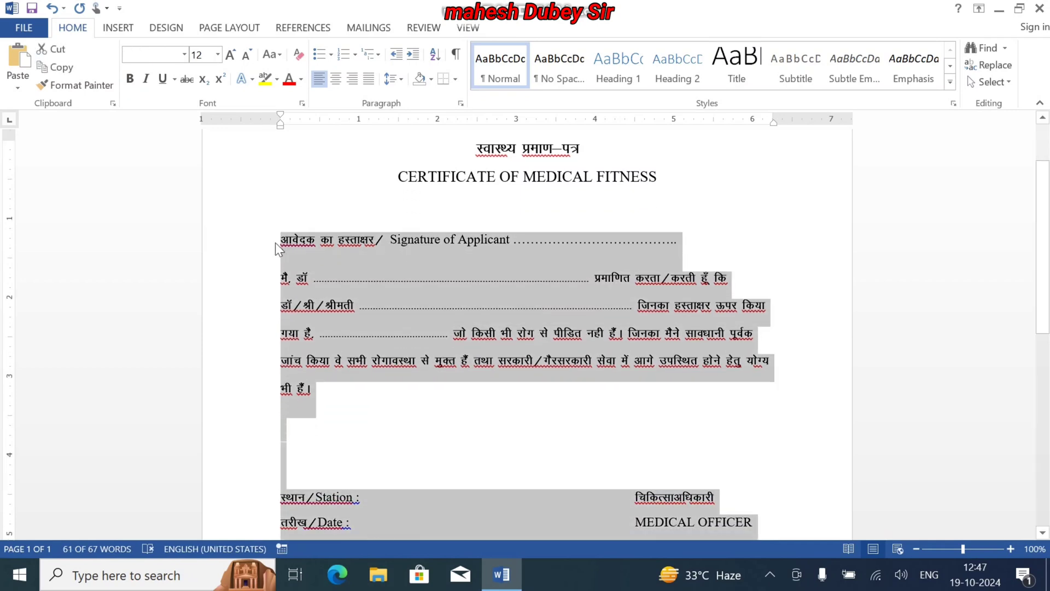
{"action": "left_click", "coordinate": [232, 60]}
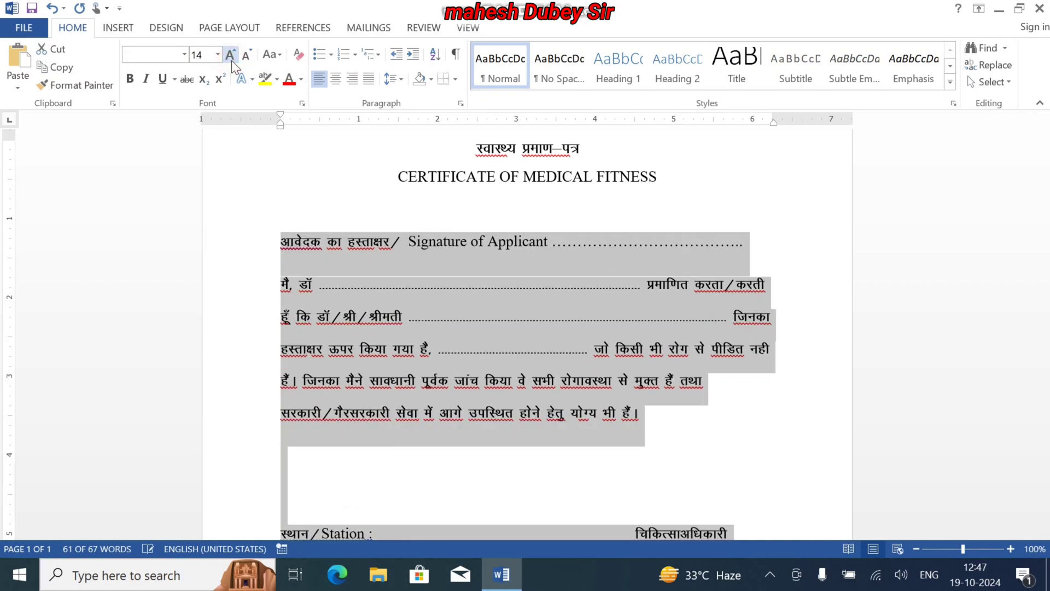
{"action": "left_click", "coordinate": [473, 259]}
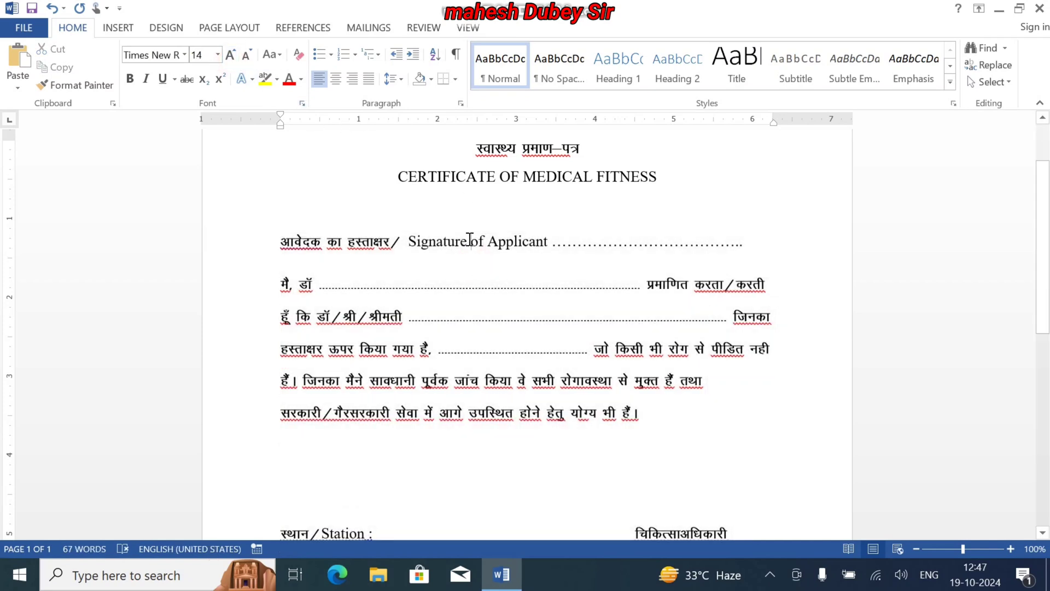
Set the line spacing of the applicant signature line and the Hindi paragraph to 2.5
{"action": "left_click", "coordinate": [468, 241]}
{"action": "mouse_move", "coordinate": [507, 302]}
{"action": "left_mouse_down"}
{"action": "mouse_move", "coordinate": [675, 473]}
{"action": "mouse_move", "coordinate": [667, 441]}
{"action": "left_mouse_up"}
{"action": "left_click", "coordinate": [401, 81]}
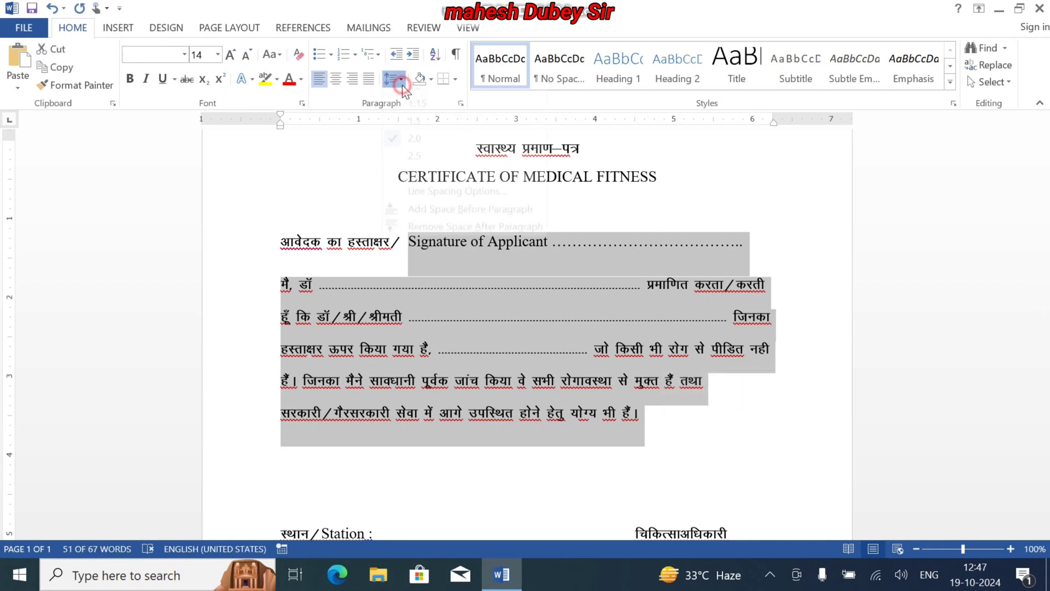
{"action": "left_click", "coordinate": [414, 165]}
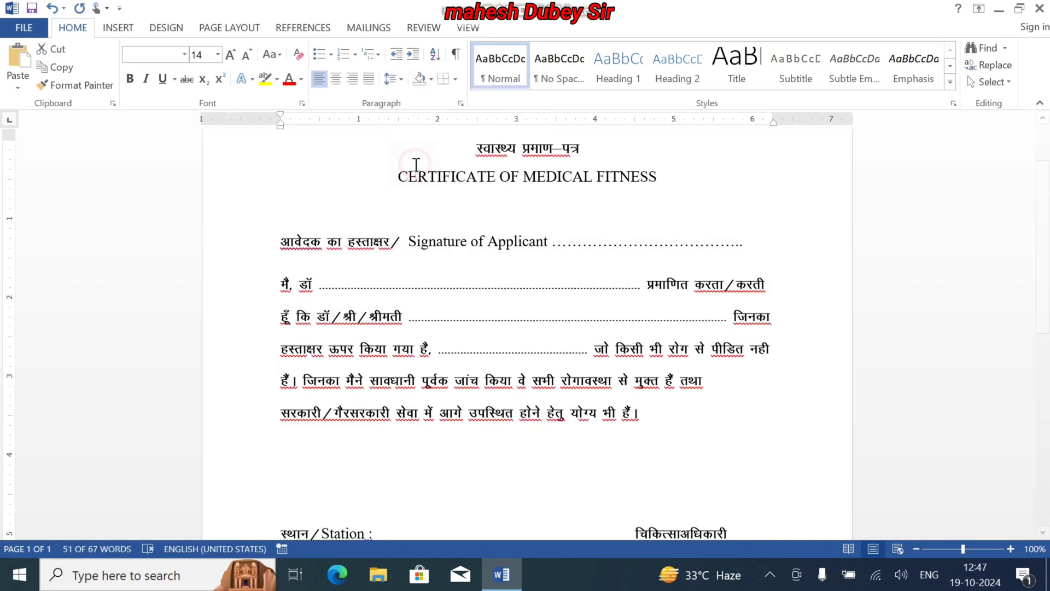
{"action": "left_click", "coordinate": [461, 315]}
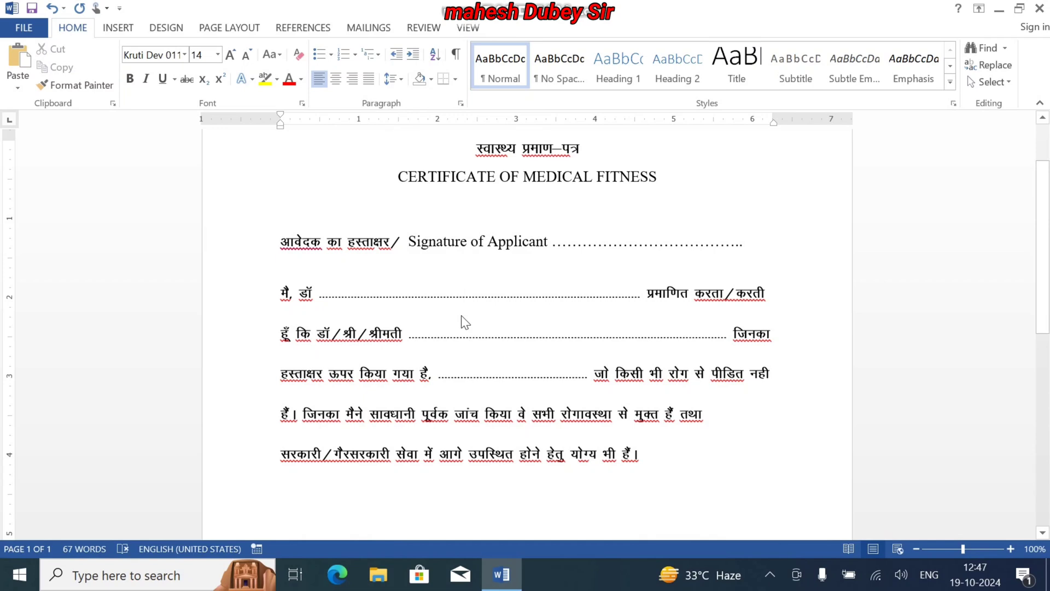
Justify all text below the two title lines, from the applicant signature line through the date and medical officer line
{"action": "key", "text": "ctrl+End"}
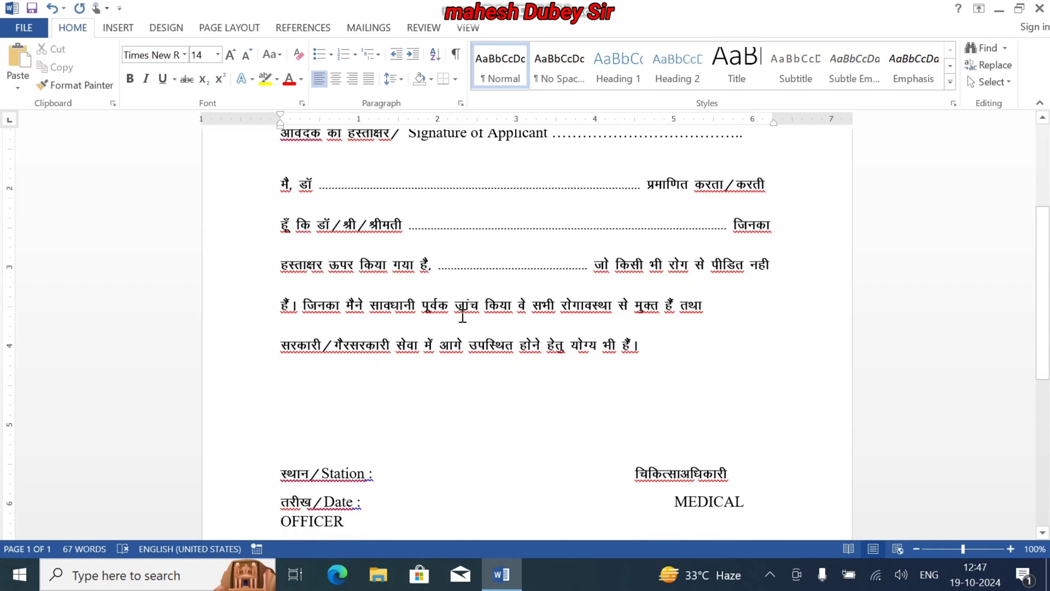
{"action": "key", "text": "shift+Up"}
{"action": "key", "text": "shift+Up"}
{"action": "key", "text": "shift+Up"}
{"action": "key", "text": "shift+Up"}
{"action": "key", "text": "shift+Up"}
{"action": "key", "text": "shift+Up"}
{"action": "key", "text": "shift+Up"}
{"action": "key", "text": "shift+Up"}
{"action": "key", "text": "shift+Up"}
{"action": "key", "text": "shift+Up"}
{"action": "key", "text": "shift+Up"}
{"action": "key", "text": "shift+Up"}
{"action": "key", "text": "shift+Up"}
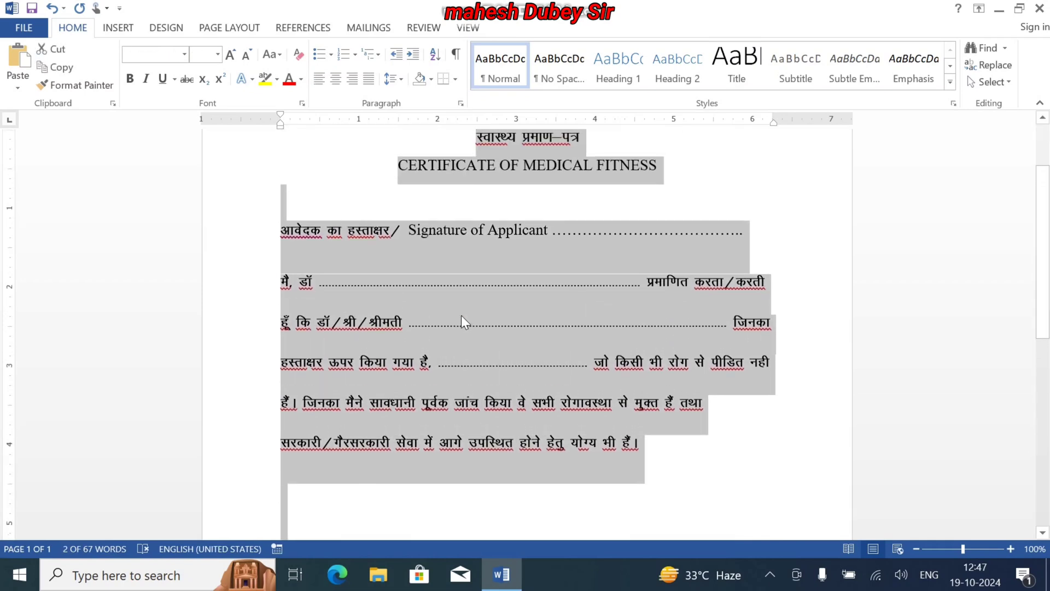
{"action": "key", "text": "shift+Down"}
{"action": "key", "text": "shift+Down"}
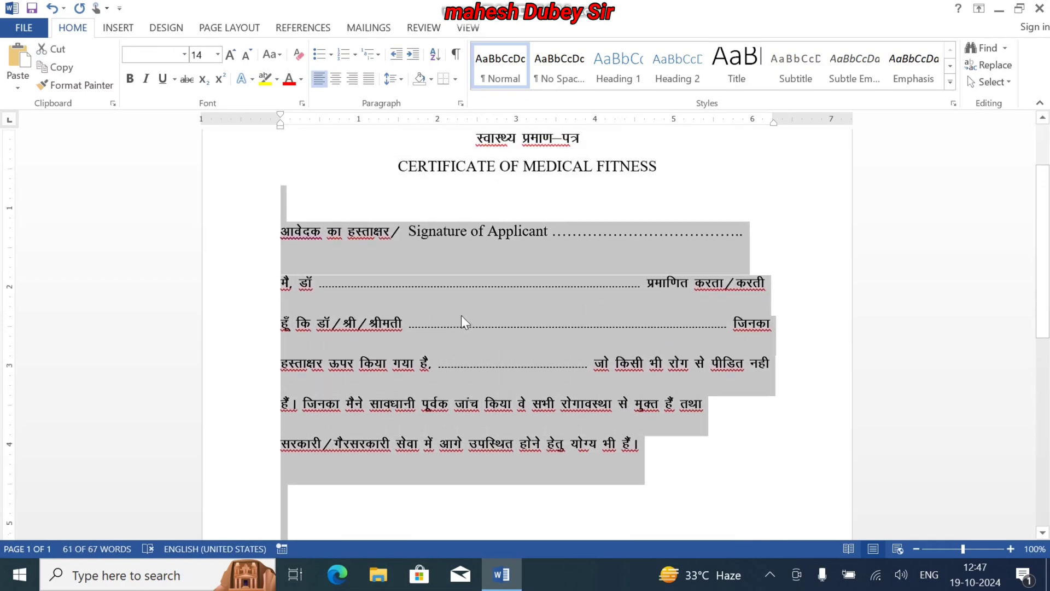
{"action": "left_click", "coordinate": [368, 80]}
{"action": "key", "text": "ctrl+End"}
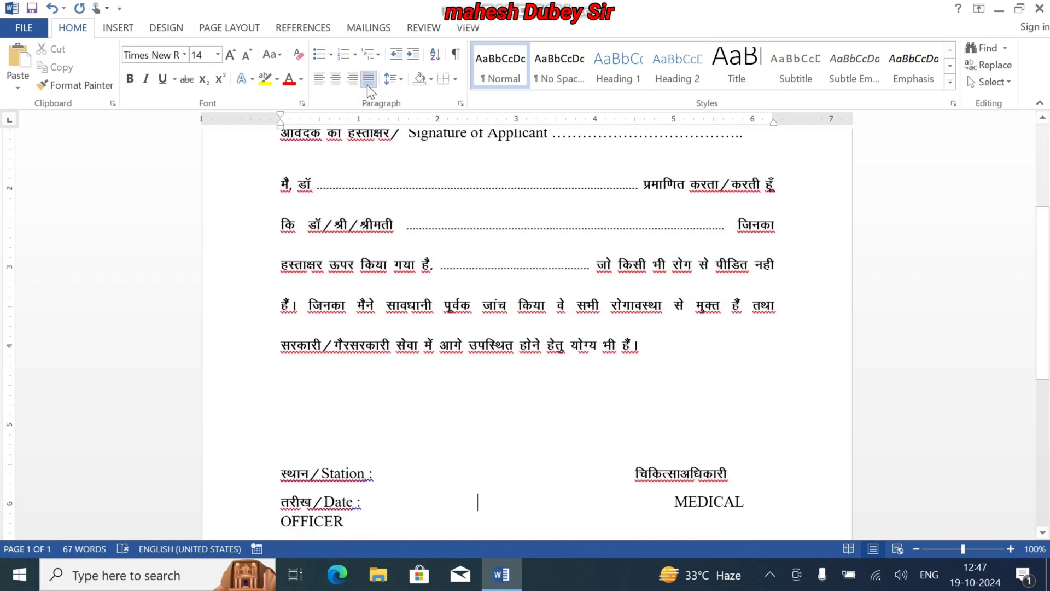
Left-align the applicant signature line below the certificate title
{"action": "key", "text": "ctrl+Home"}
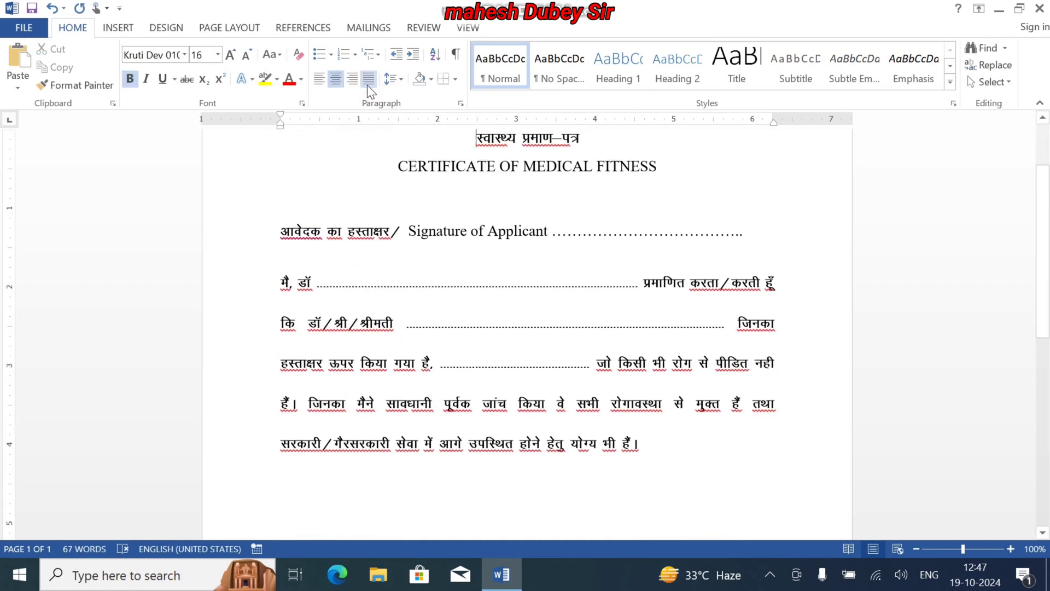
{"action": "key", "text": "Down"}
{"action": "key", "text": "Down"}
{"action": "key", "text": "Down"}
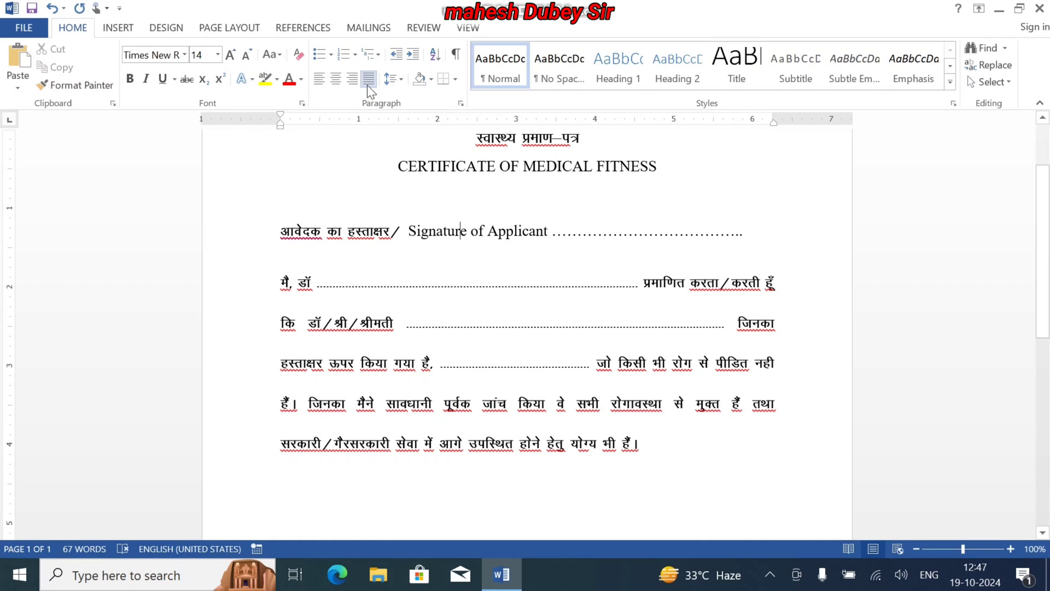
{"action": "key", "text": "ctrl+l"}
Remove one blank line between the Hindi paragraph and the station line
{"action": "key", "text": "Down"}
{"action": "key", "text": "Down"}
{"action": "key", "text": "Down"}
{"action": "key", "text": "Down"}
{"action": "key", "text": "Down"}
{"action": "key", "text": "Down"}
{"action": "key", "text": "Down"}
{"action": "key", "text": "Down"}
{"action": "key", "text": "Down"}
{"action": "key", "text": "Down"}
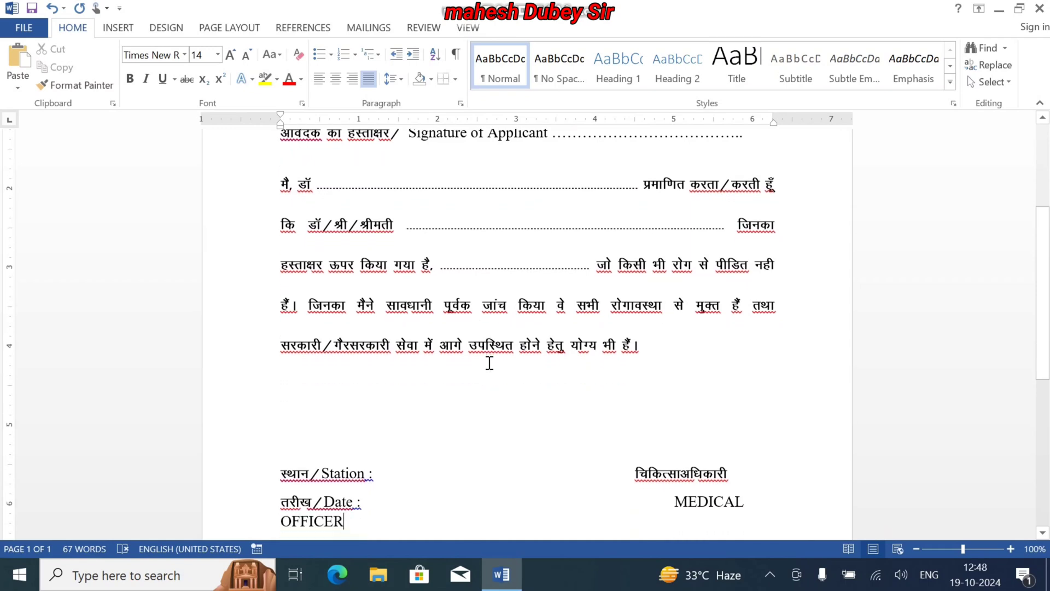
{"action": "key", "text": "Up"}
{"action": "key", "text": "Up"}
{"action": "key", "text": "Up"}
{"action": "key", "text": "Up"}
{"action": "key", "text": "Up"}
{"action": "key", "text": "Delete"}
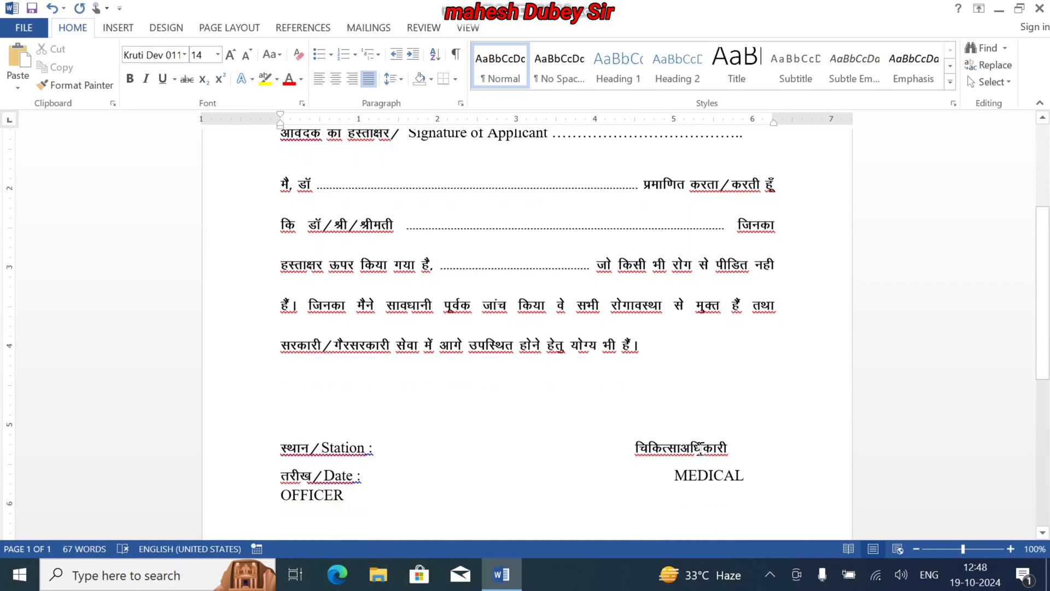
Remove the extra spacing before MEDICAL OFFICER so it fits on the date line, and centre चिकित्साअधिकारी above it
{"action": "left_click", "coordinate": [630, 450]}
{"action": "key", "text": "Down"}
{"action": "key", "text": "Delete"}
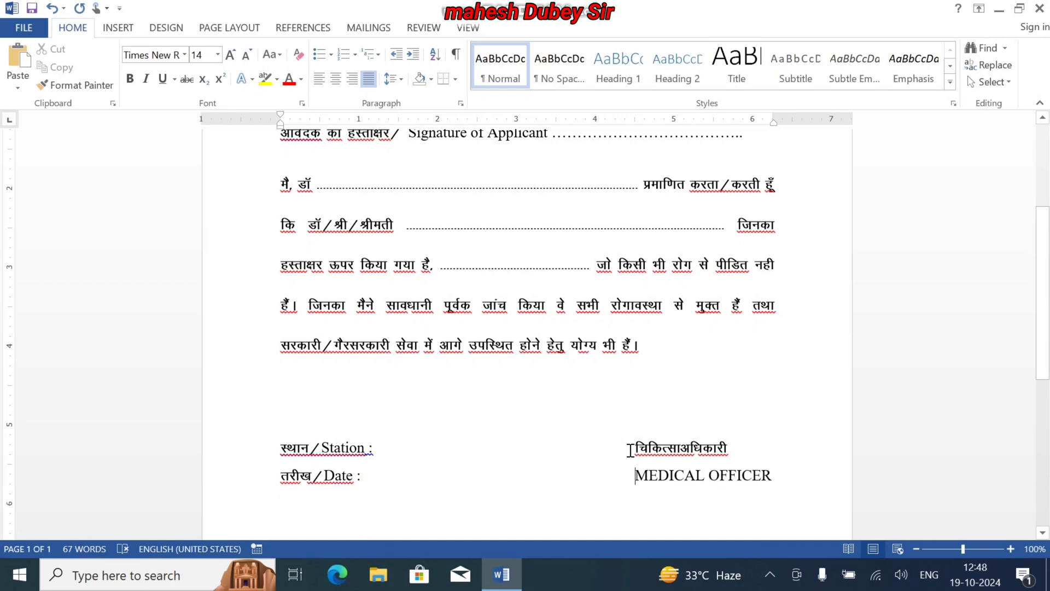
{"action": "left_click", "coordinate": [630, 450]}
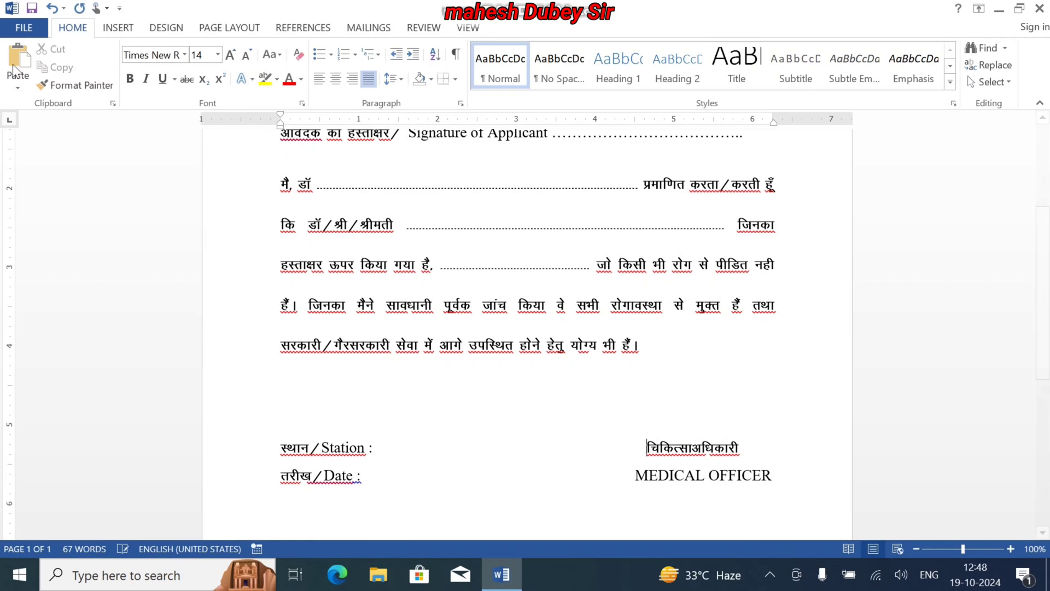
Examine the certificate's layout in the print preview, first as a whole page and enlarged up to 80%, from title to officer lines
{"action": "left_click", "coordinate": [24, 28]}
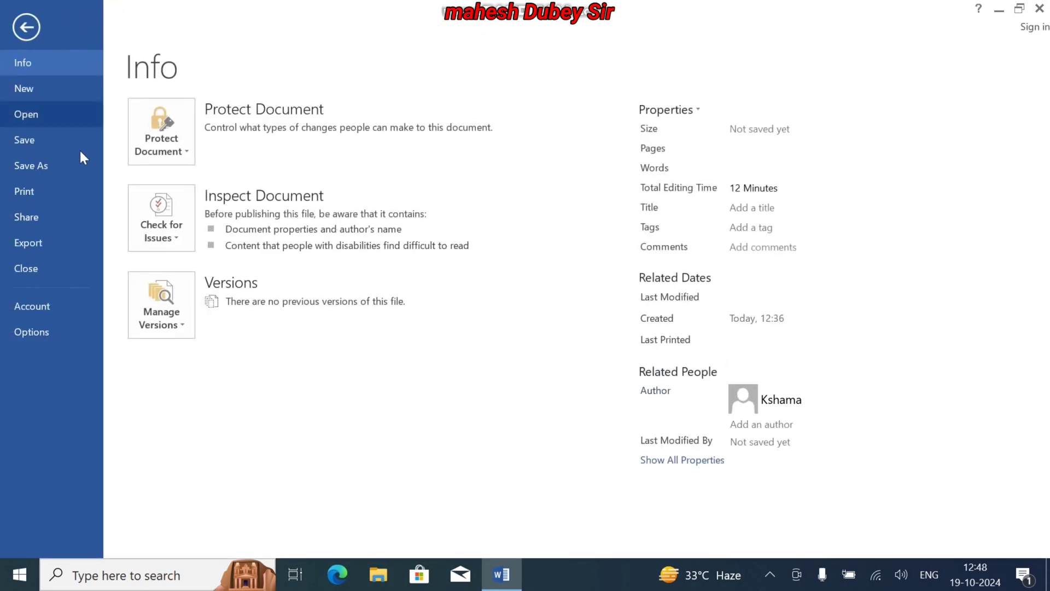
{"action": "left_click", "coordinate": [53, 183]}
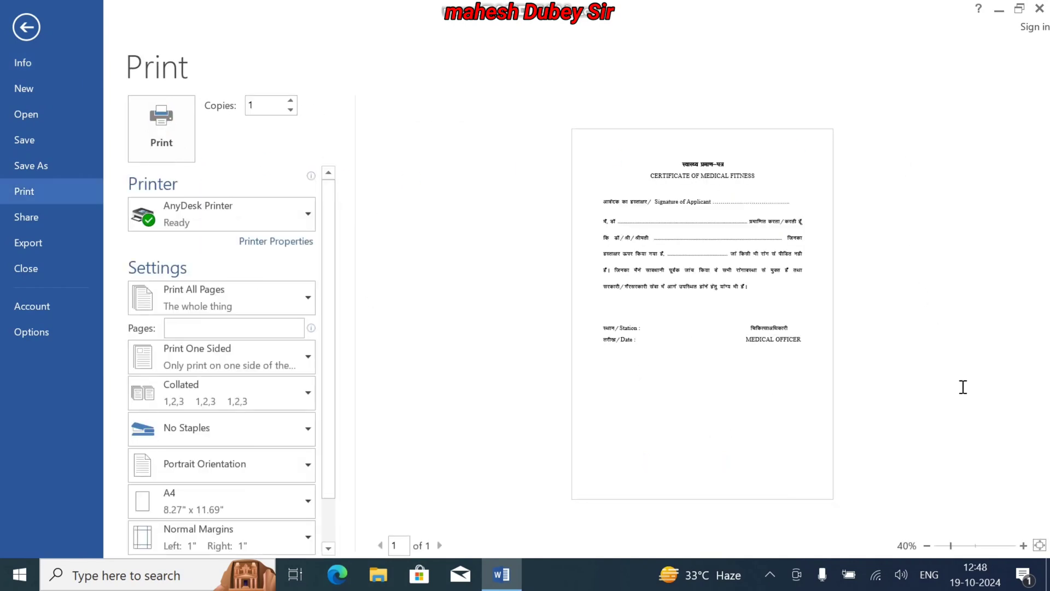
{"action": "left_click", "coordinate": [1023, 545]}
{"action": "left_click", "coordinate": [1022, 545]}
{"action": "left_click", "coordinate": [1022, 545]}
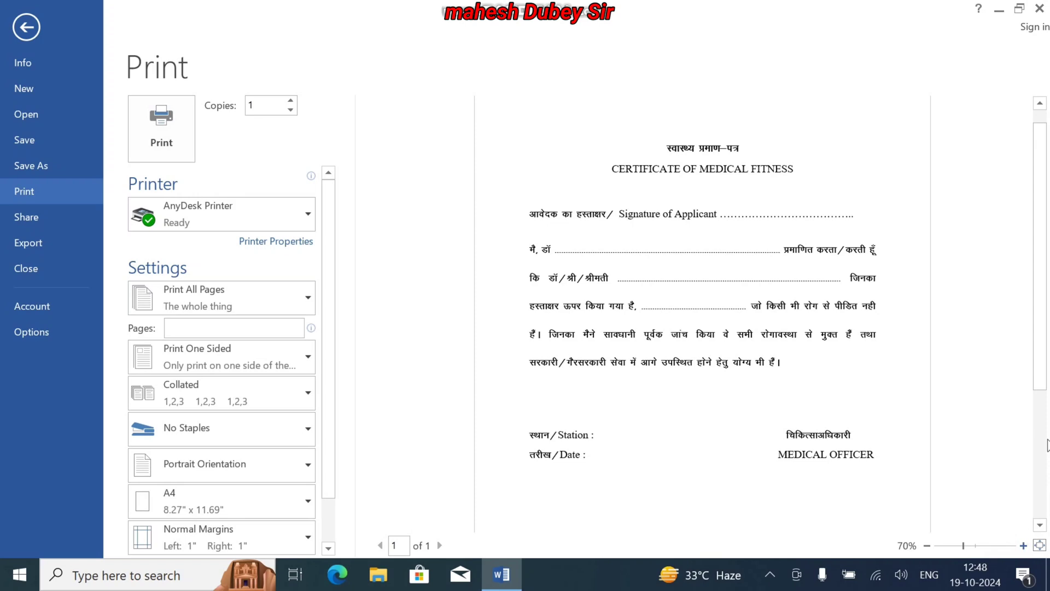
{"action": "left_click_drag", "start_coordinate": [1041, 350], "coordinate": [1048, 388]}
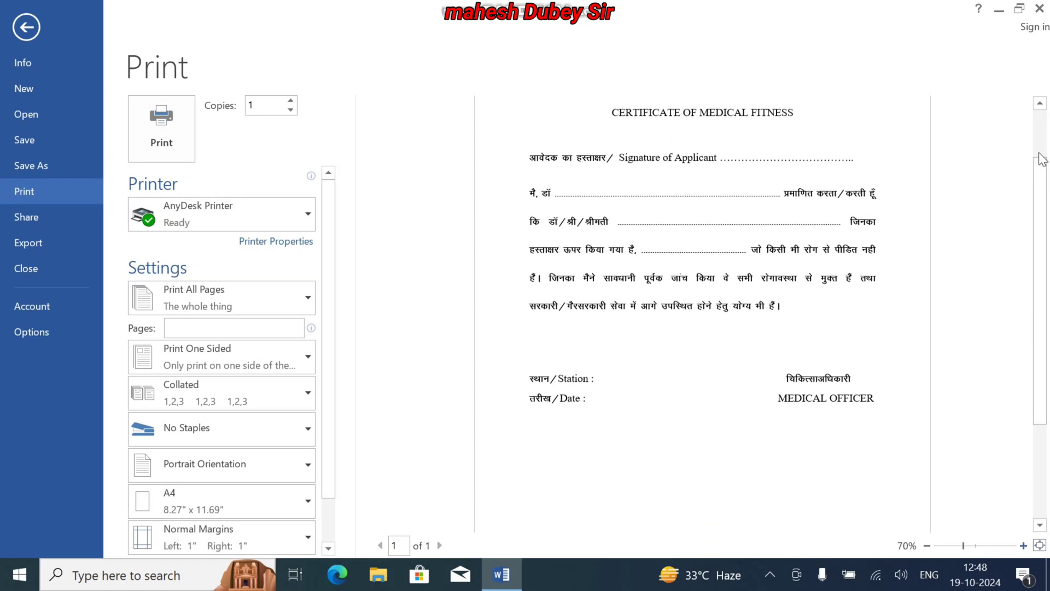
{"action": "left_click", "coordinate": [1038, 111]}
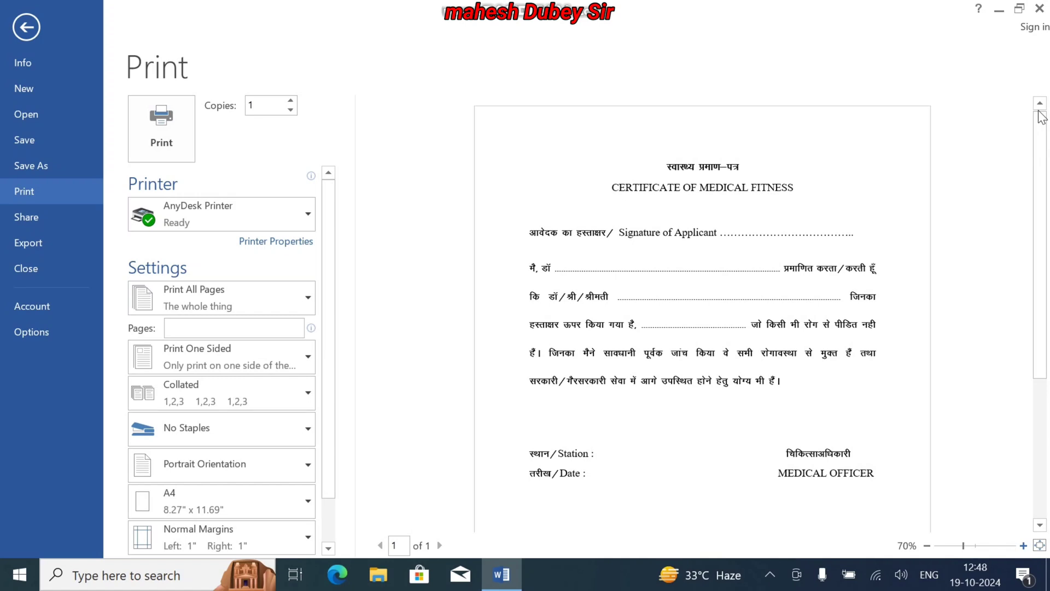
{"action": "left_click", "coordinate": [1039, 545]}
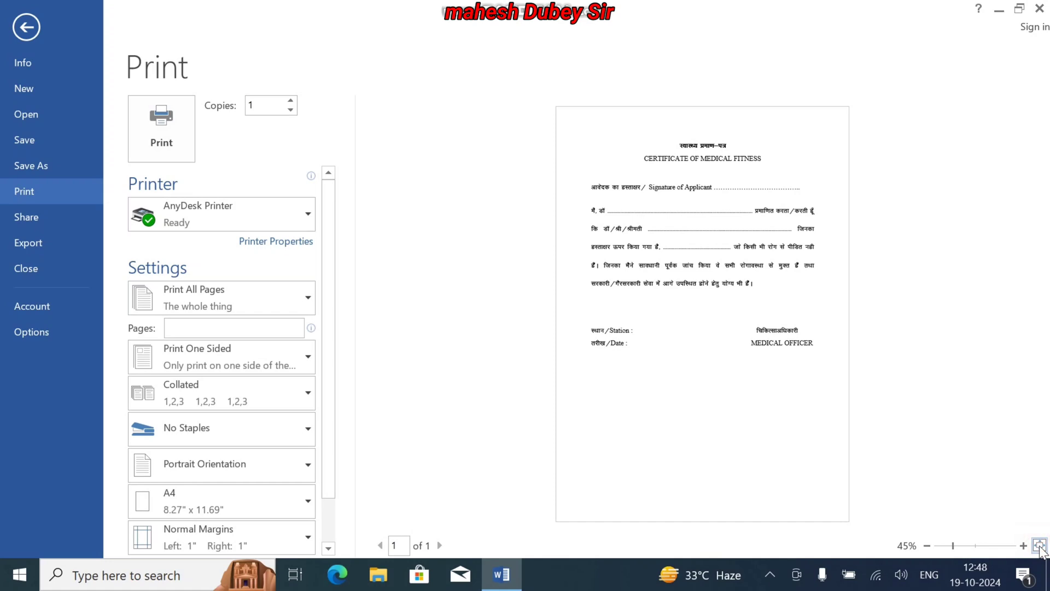
{"action": "left_click", "coordinate": [1023, 545]}
{"action": "left_click", "coordinate": [1023, 545]}
{"action": "left_click", "coordinate": [1023, 545]}
{"action": "left_click", "coordinate": [1023, 545]}
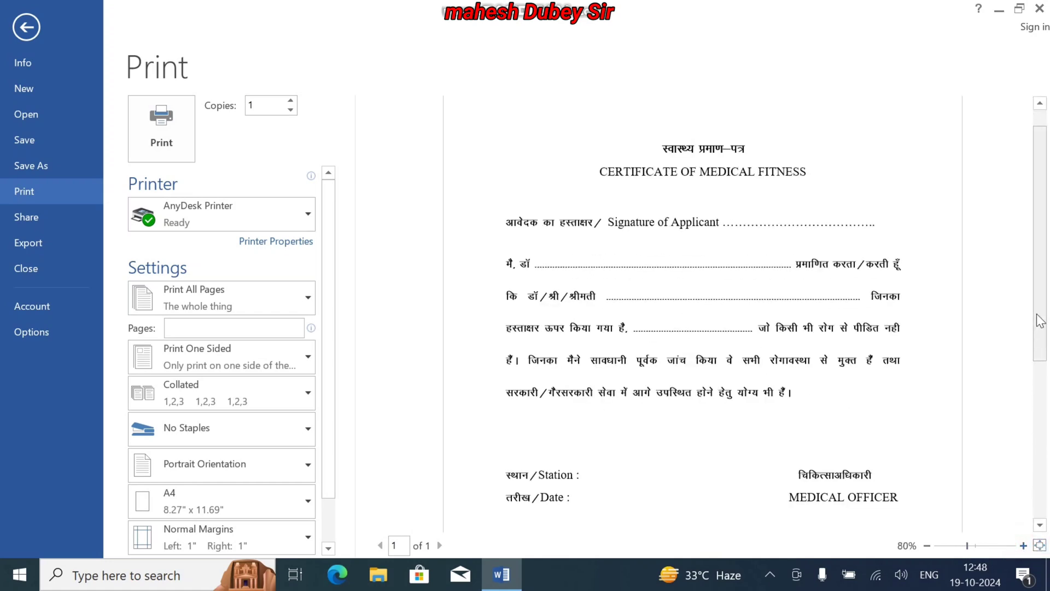
{"action": "left_click_drag", "start_coordinate": [1038, 314], "coordinate": [1042, 350]}
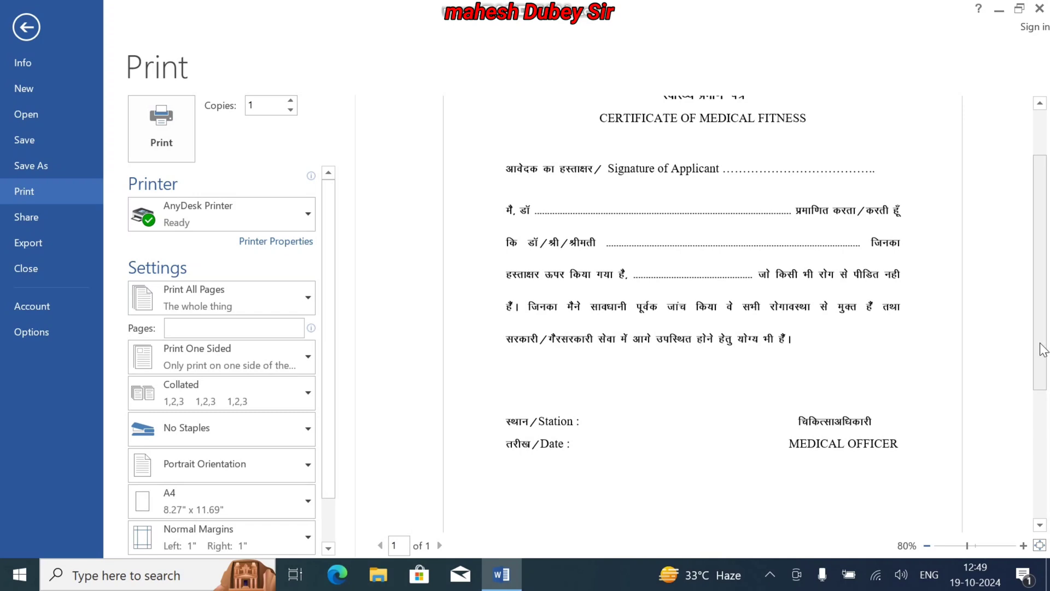
{"action": "left_click_drag", "start_coordinate": [1042, 350], "coordinate": [1043, 290]}
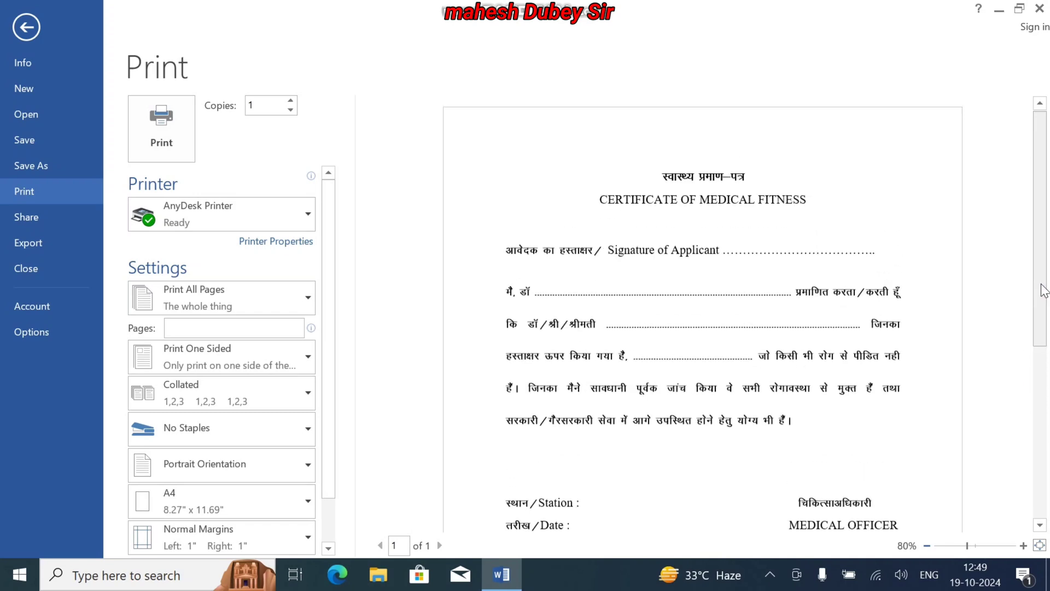